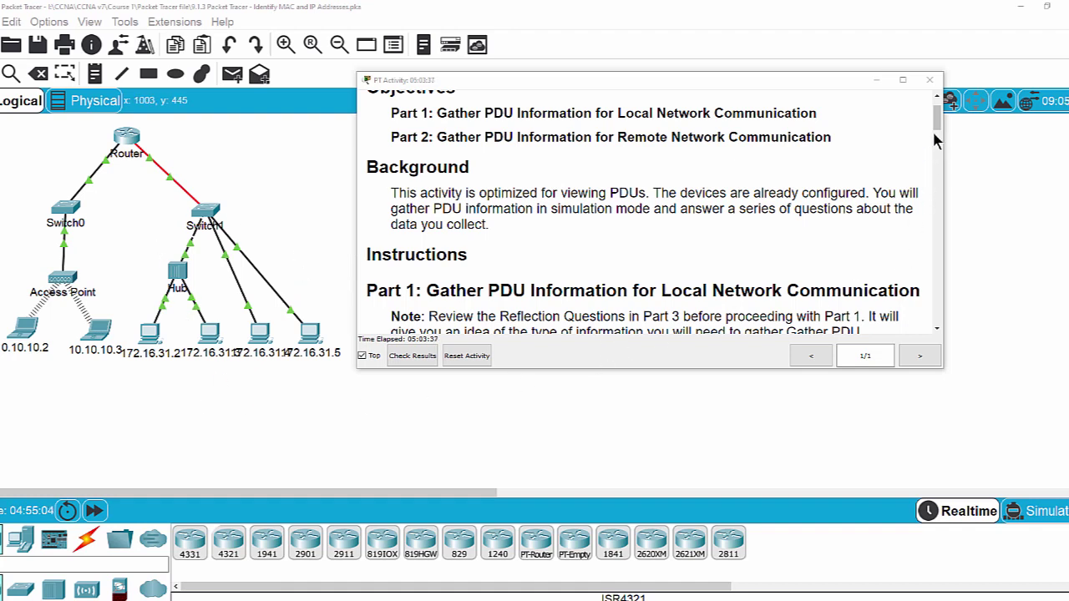
# Review the reflection questions and the Part 1 instructions for gathering local network PDU information
pyautogui.moveTo(938, 128); pyautogui.dragTo(939, 289)
pyautogui.scroll(3, 421, 211)
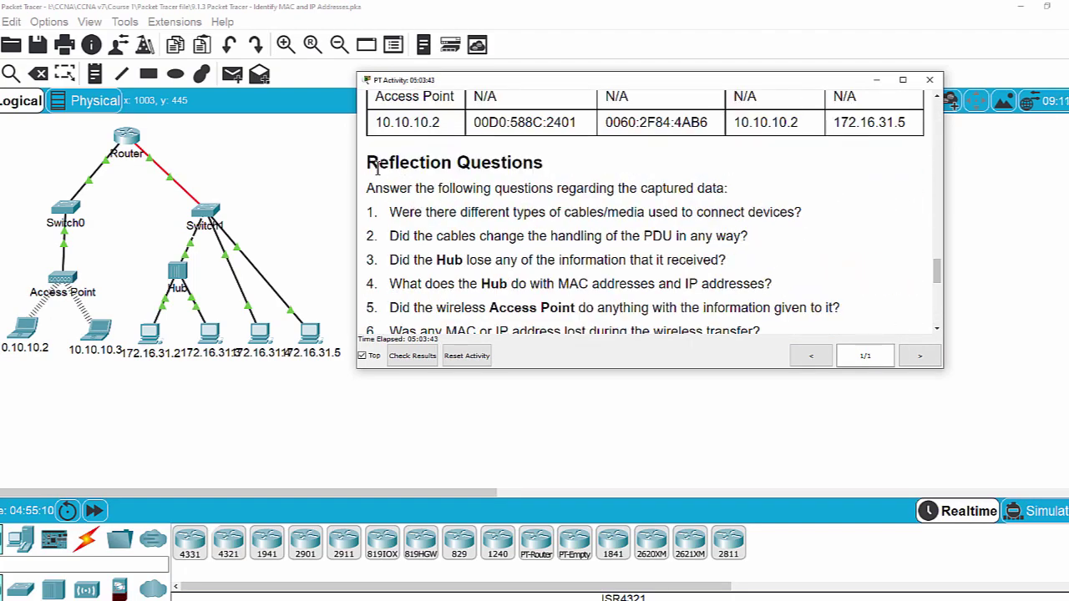
pyautogui.moveTo(374, 162); pyautogui.dragTo(546, 167)
pyautogui.click(654, 183)
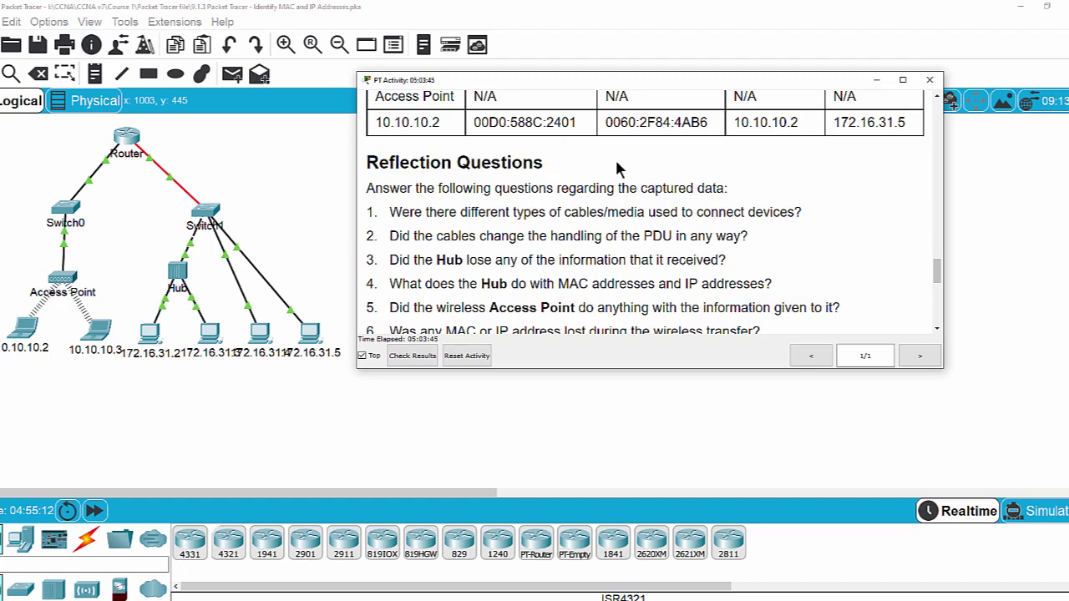
pyautogui.moveTo(937, 271); pyautogui.dragTo(937, 113)
pyautogui.scroll(-2, 593, 234)
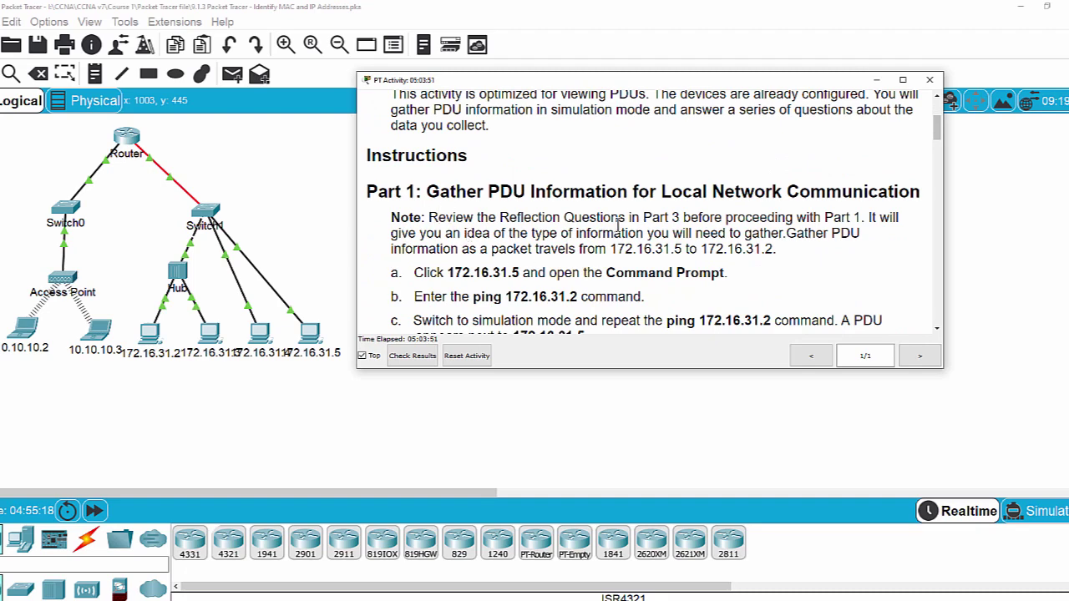
pyautogui.scroll(-1, 501, 269)
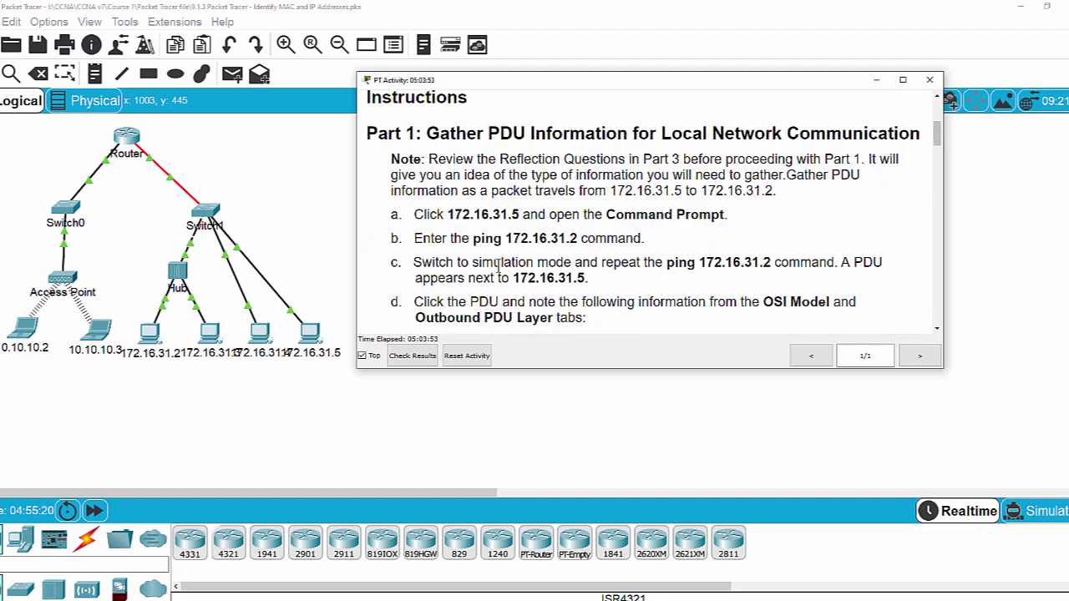
# Ping 172.16.31.2 from the command prompt of PC 172.16.31.5 and check the replies
pyautogui.click(314, 329)
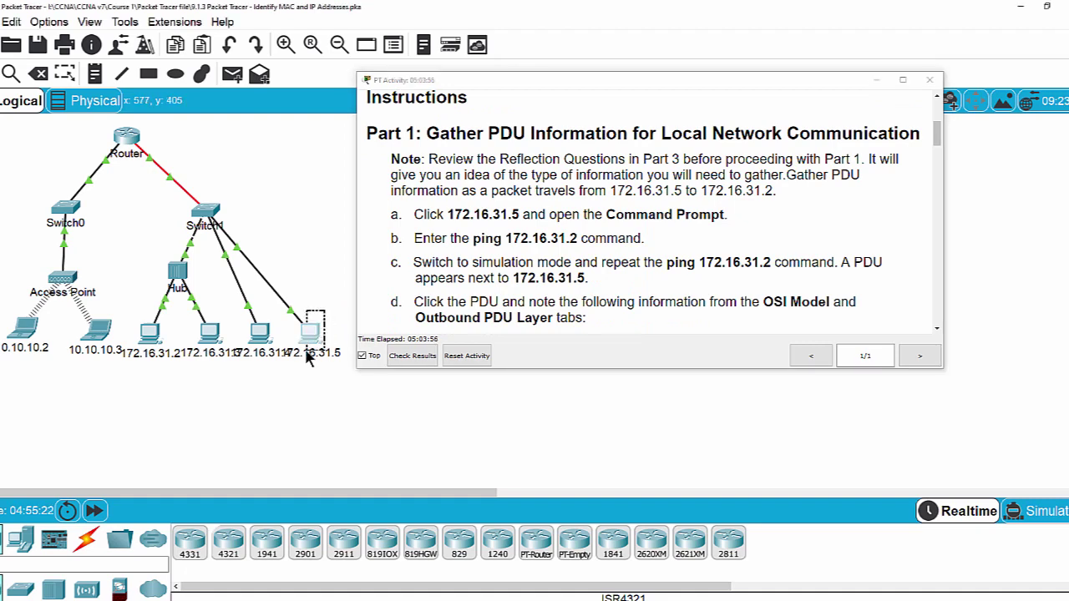
pyautogui.click(149, 333)
pyautogui.click(326, 344)
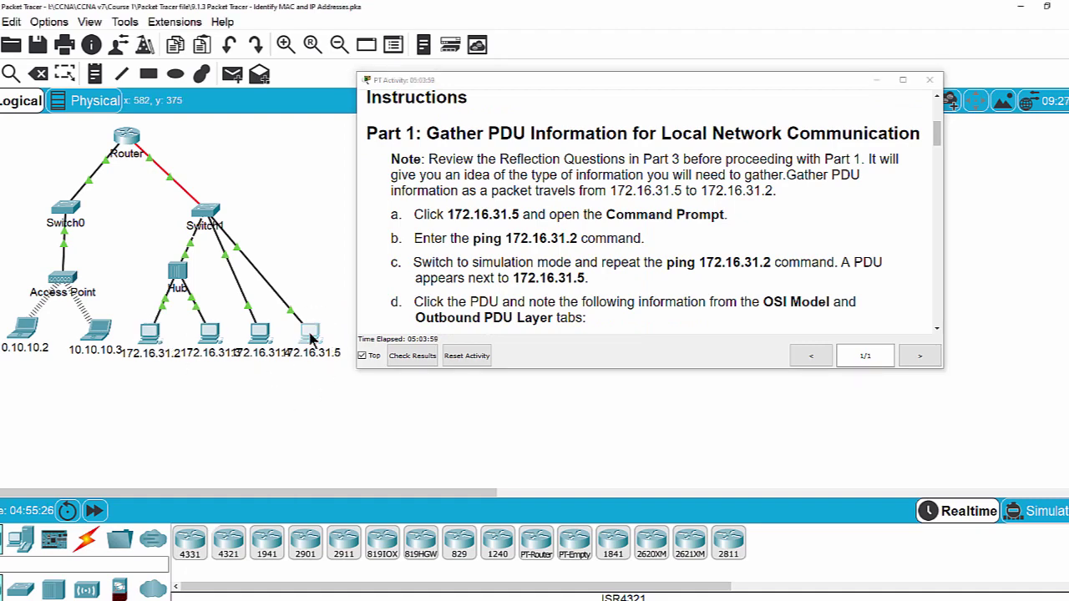
pyautogui.scroll(-7, 84, 142)
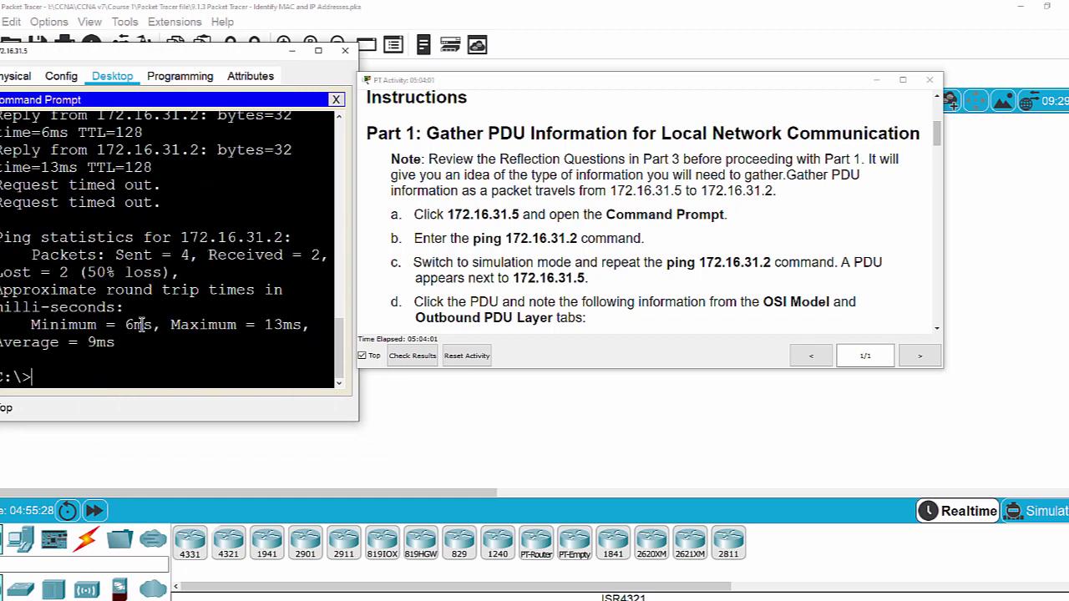
pyautogui.write('PING 172.16.31.2')
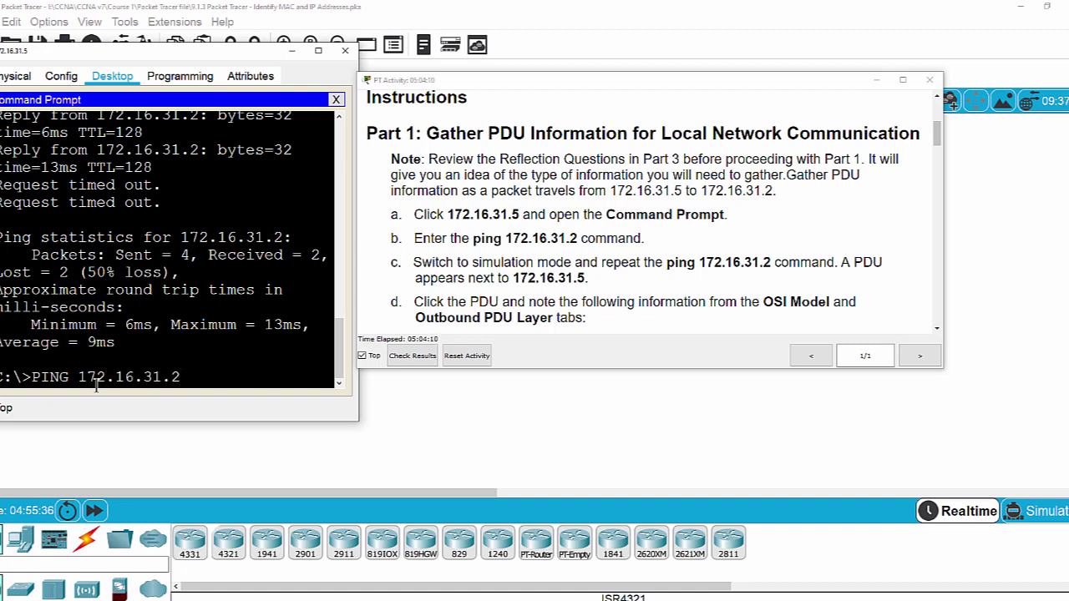
pyautogui.press('Return')
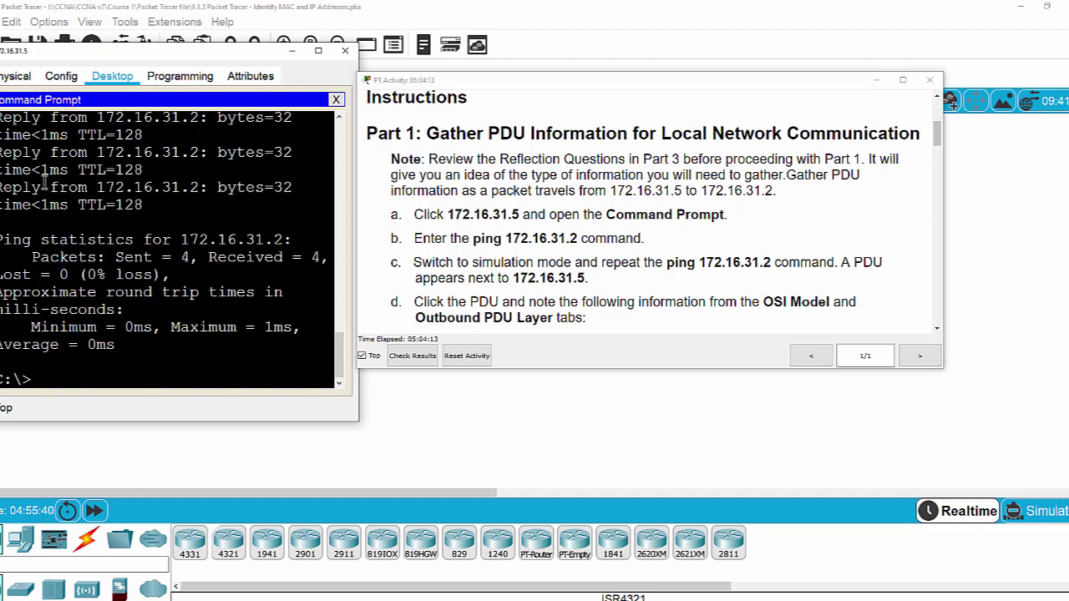
pyautogui.scroll(4, 19, 234)
pyautogui.scroll(-1, 19, 234)
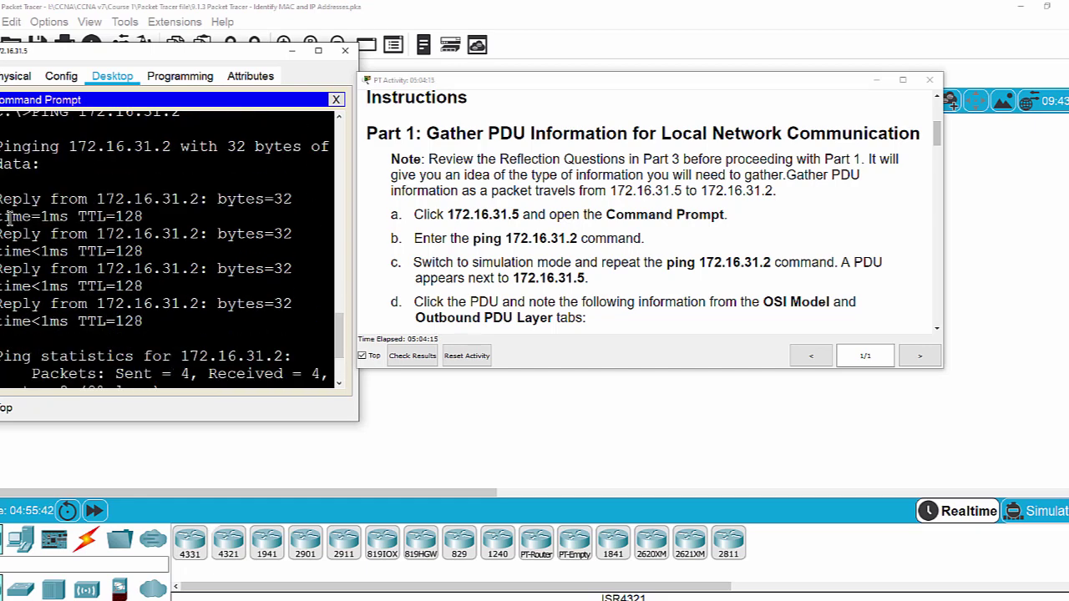
pyautogui.moveTo(3, 198); pyautogui.dragTo(164, 326)
pyautogui.click(164, 326)
# Switch to simulation mode and repeat the ping to 172.16.31.2 from PC 172.16.31.5
pyautogui.click(1032, 513)
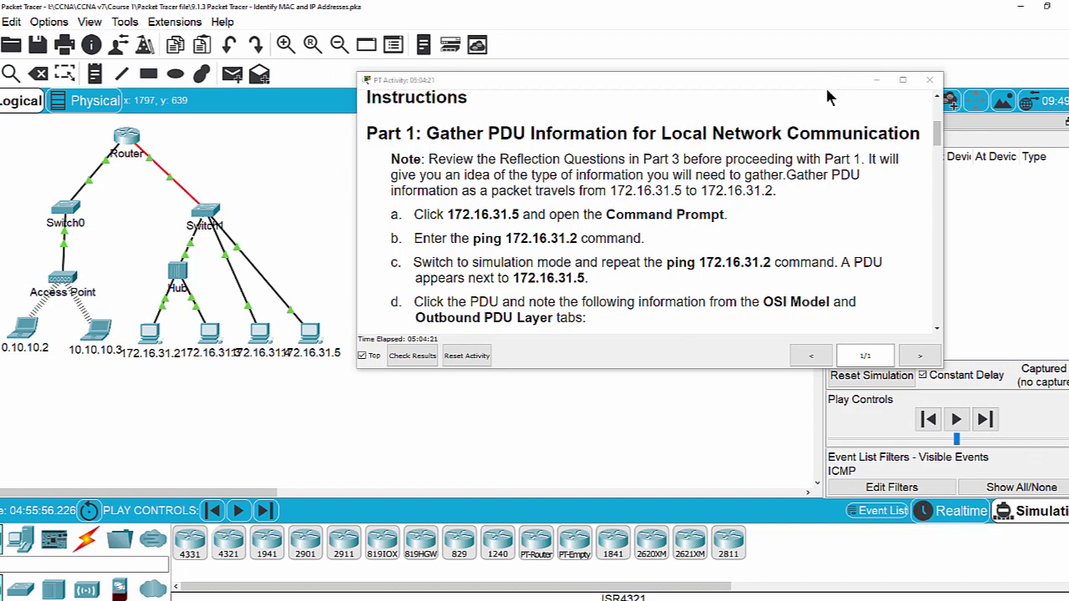
pyautogui.click(875, 81)
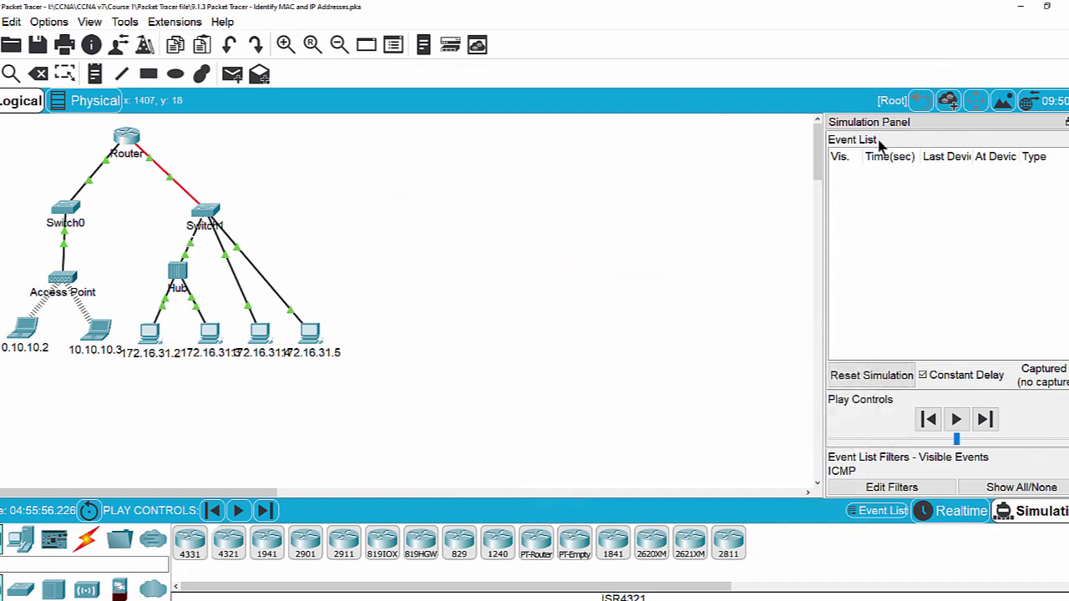
pyautogui.click(310, 335)
pyautogui.scroll(-3, 194, 319)
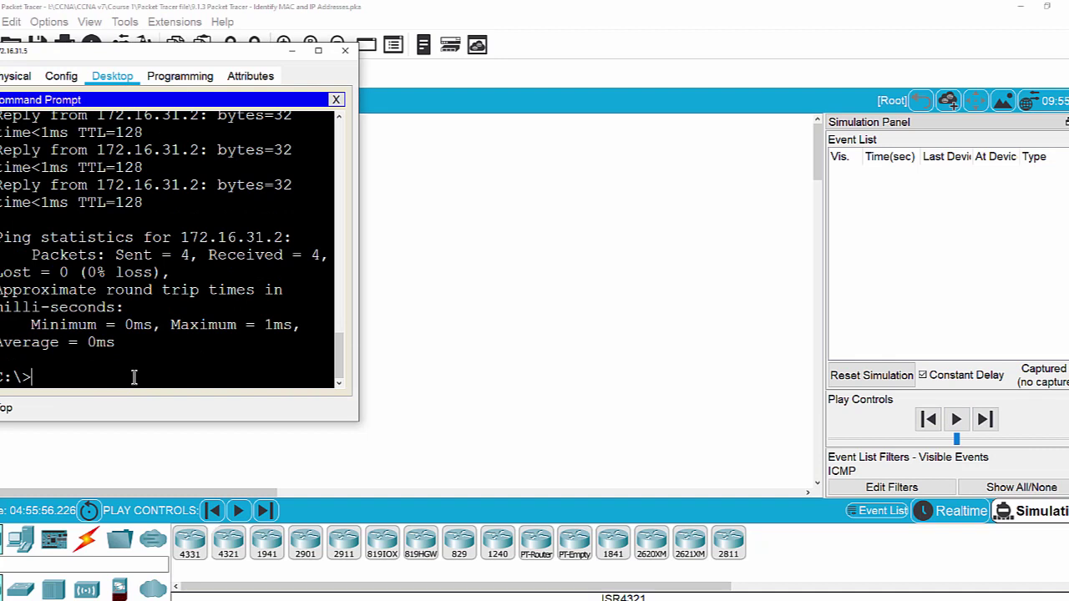
pyautogui.press('Up')
pyautogui.press('Return')
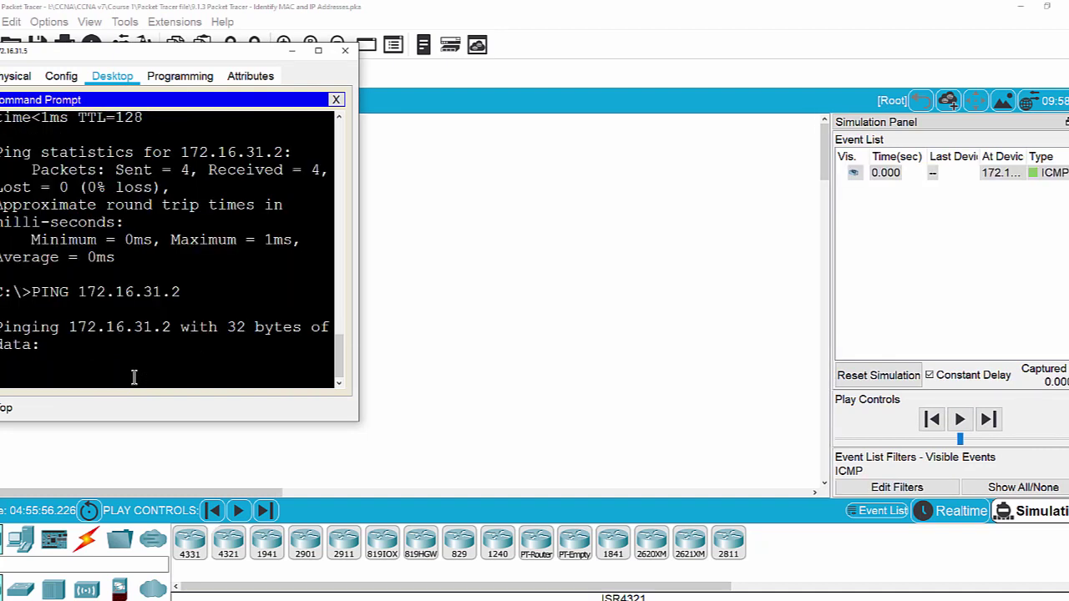
pyautogui.click(293, 51)
# Advance the simulation until the packet reaches Switch1, and inspect the PDU information at 172.16.31.5 and at Switch1
pyautogui.click(960, 420)
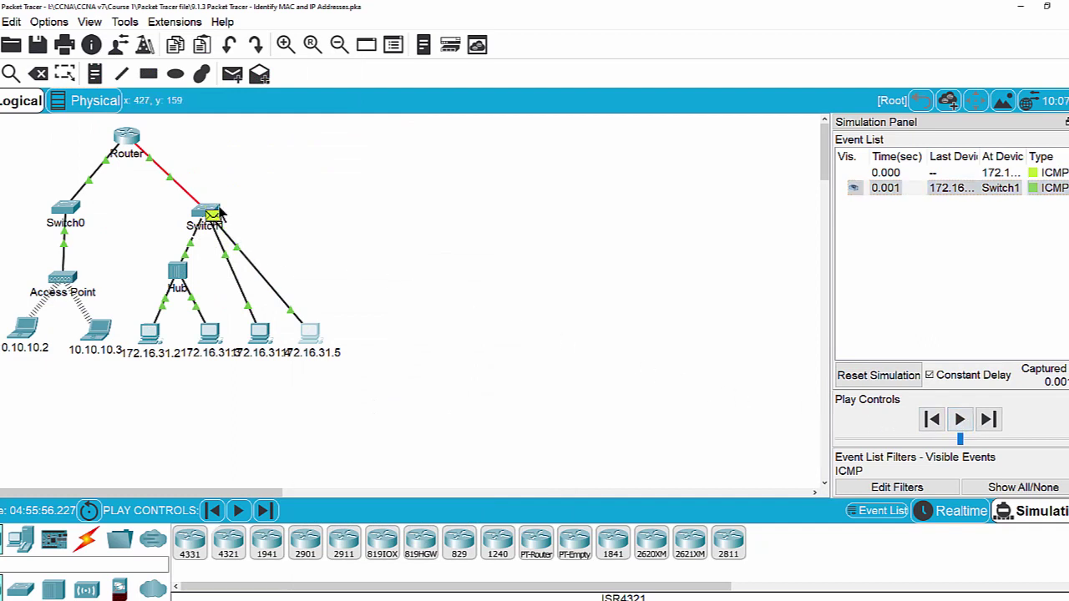
pyautogui.click(1045, 173)
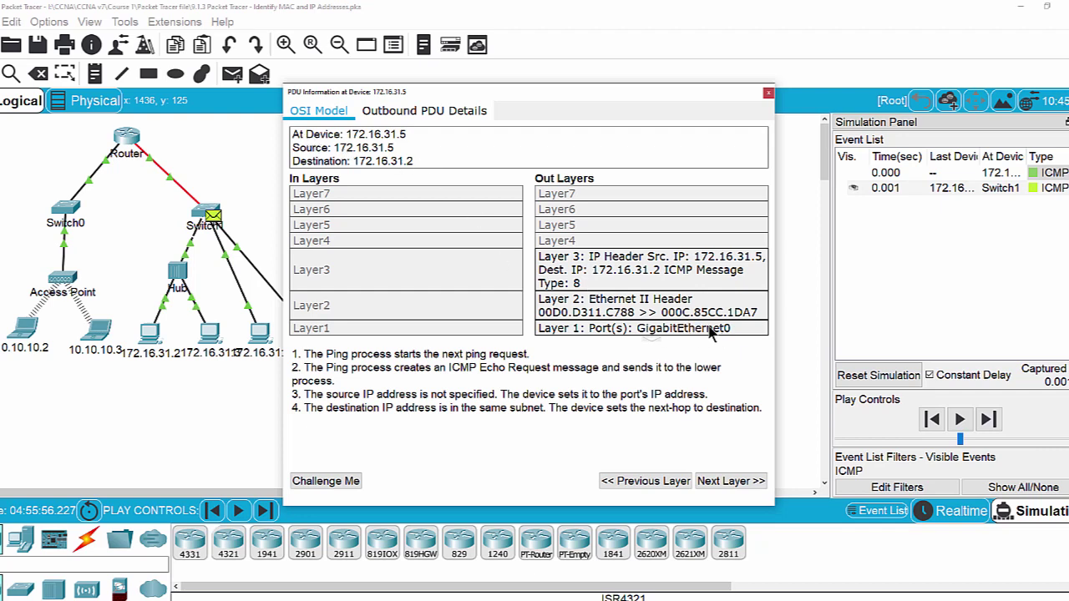
pyautogui.click(768, 94)
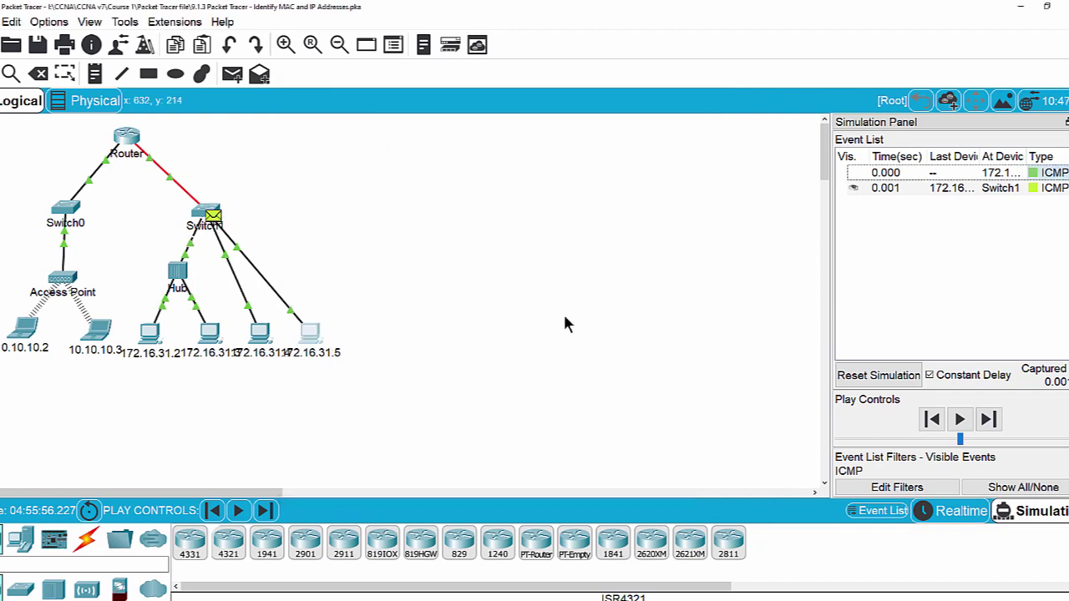
pyautogui.click(1034, 192)
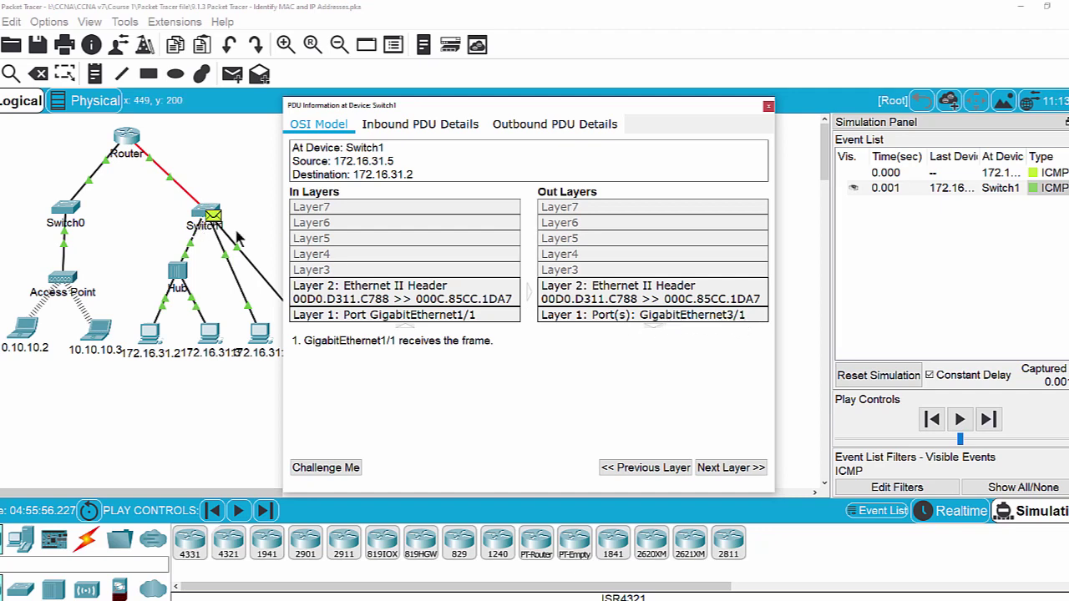
pyautogui.click(768, 107)
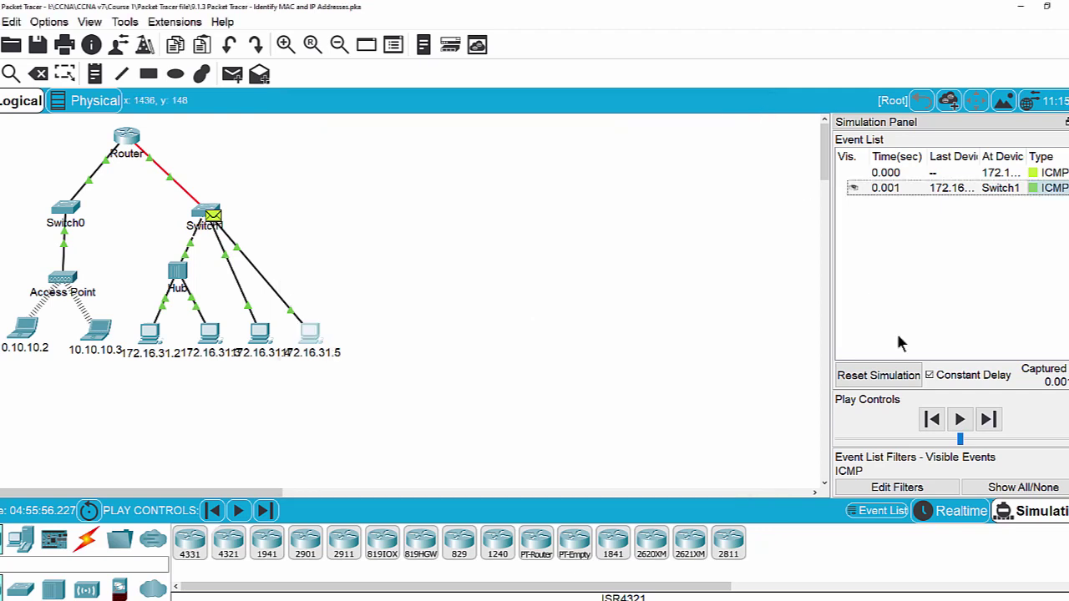
# Advance the packet to the Hub and inspect the PDU's inbound and outbound layers there
pyautogui.click(960, 420)
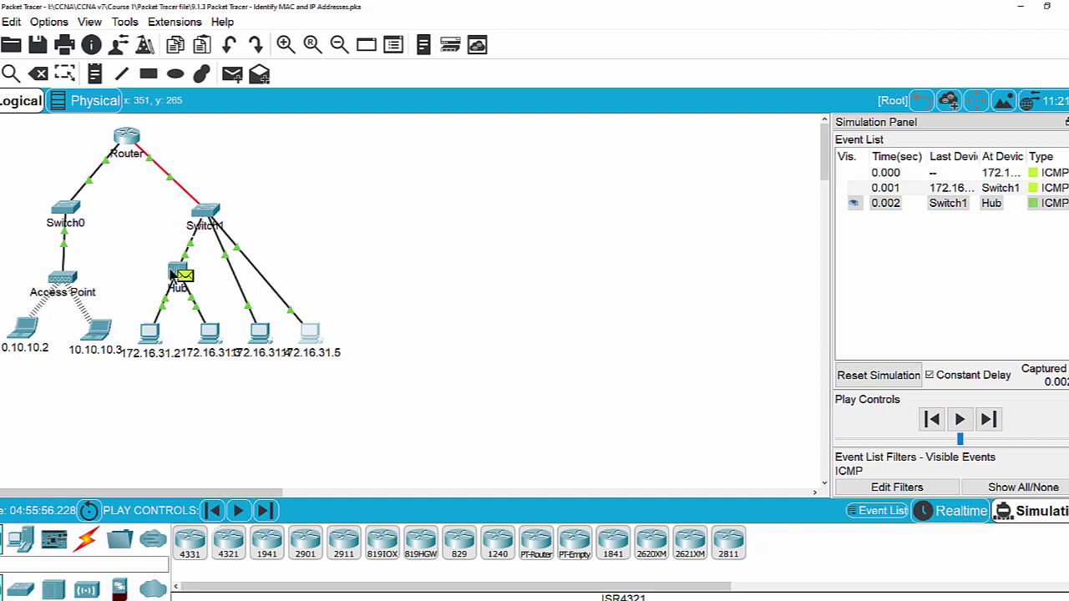
pyautogui.click(1046, 205)
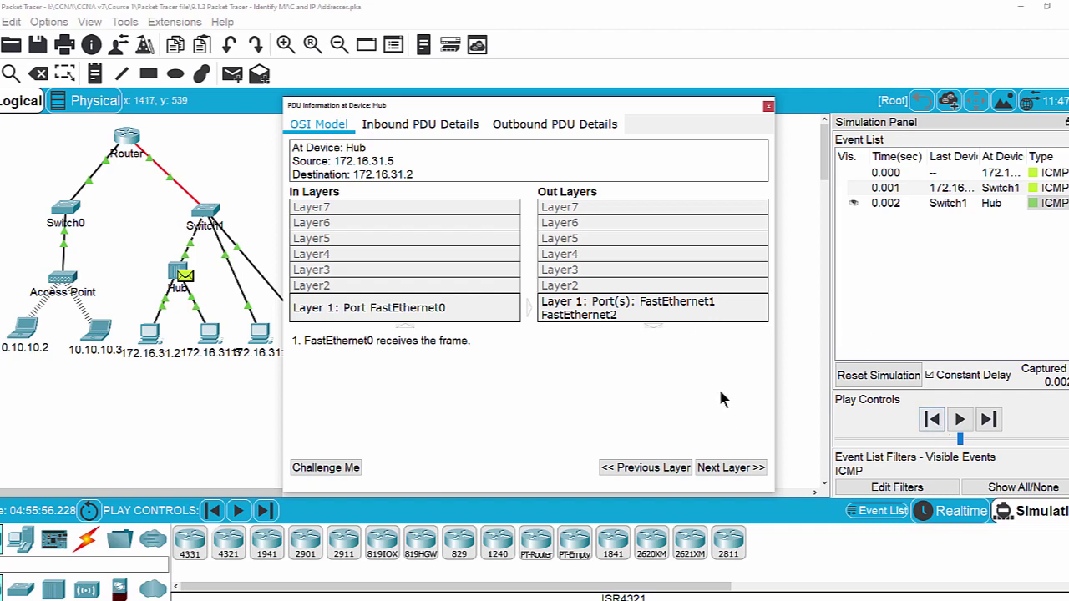
pyautogui.click(769, 108)
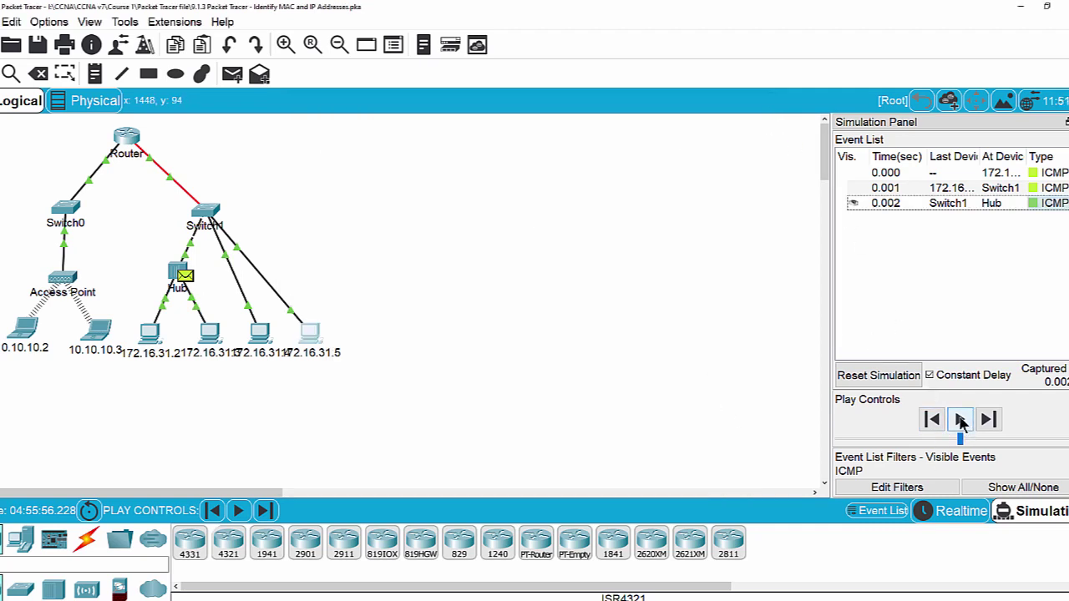
# Play the simulation through the reply's return, and examine the PDU information at Switch1, 172.16.31.3 and 172.16.31.5
pyautogui.click(960, 421)
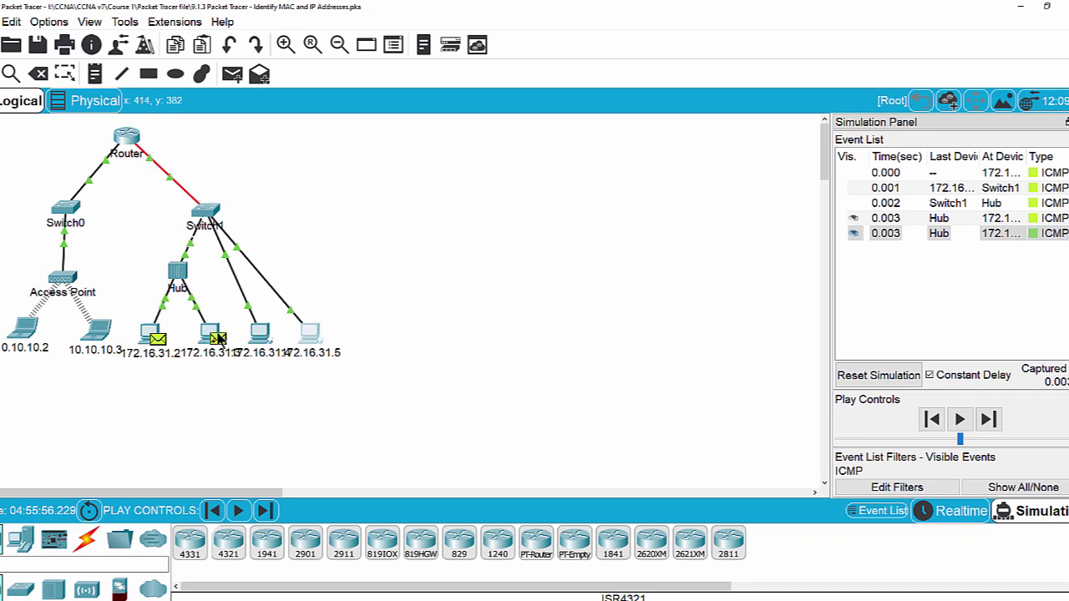
pyautogui.click(960, 420)
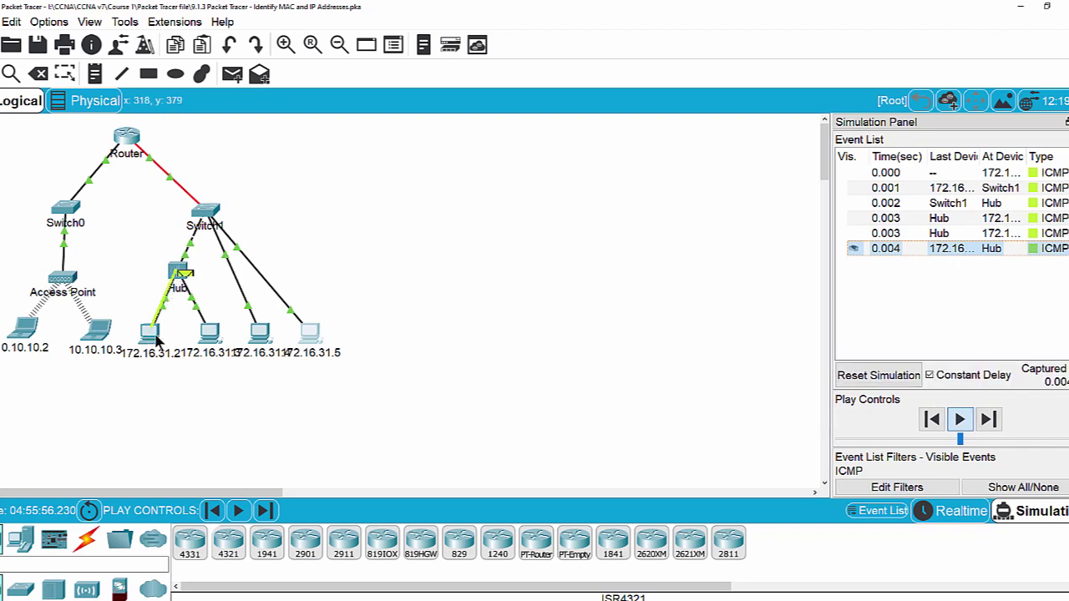
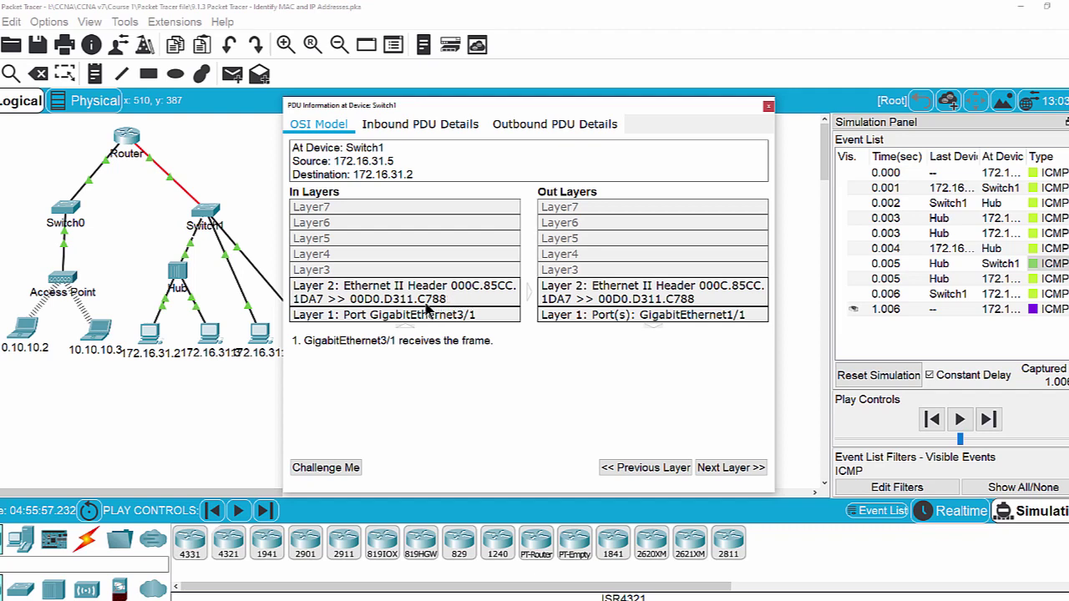
pyautogui.moveTo(402, 105); pyautogui.dragTo(494, 106)
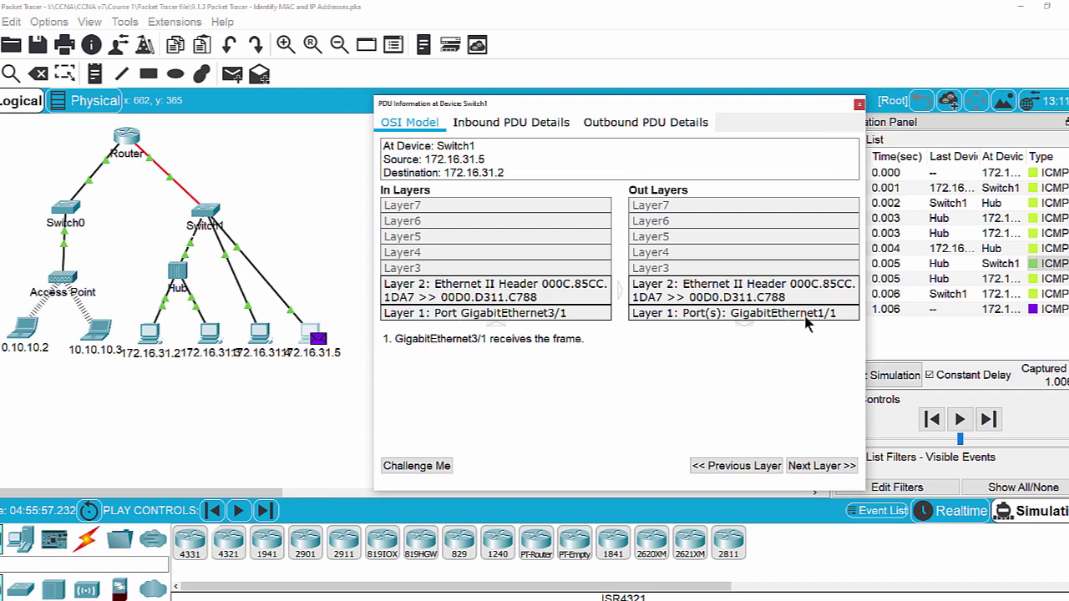
pyautogui.click(1036, 282)
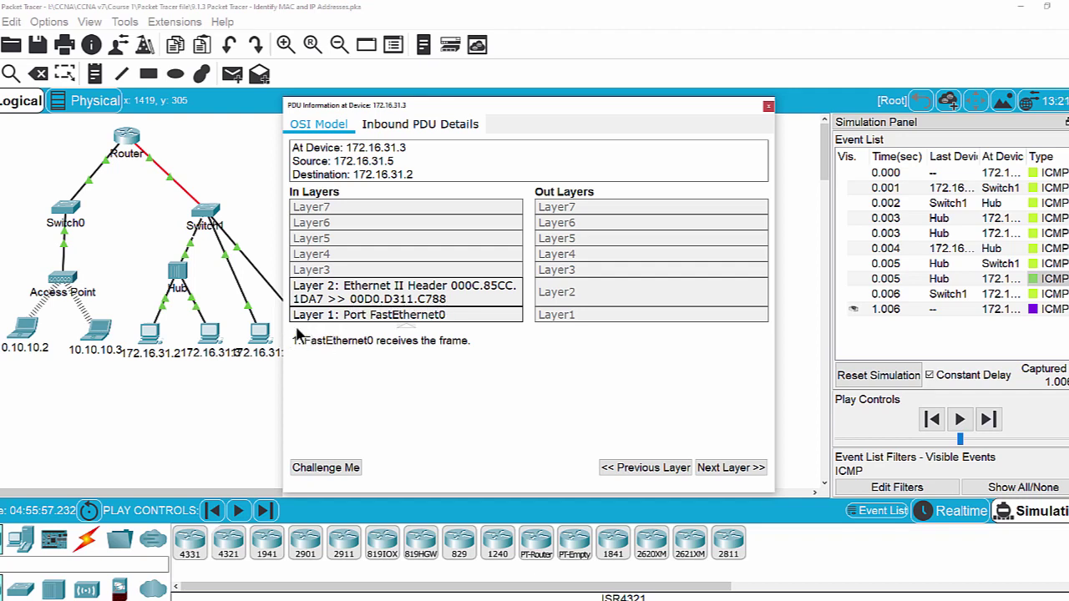
pyautogui.click(1039, 294)
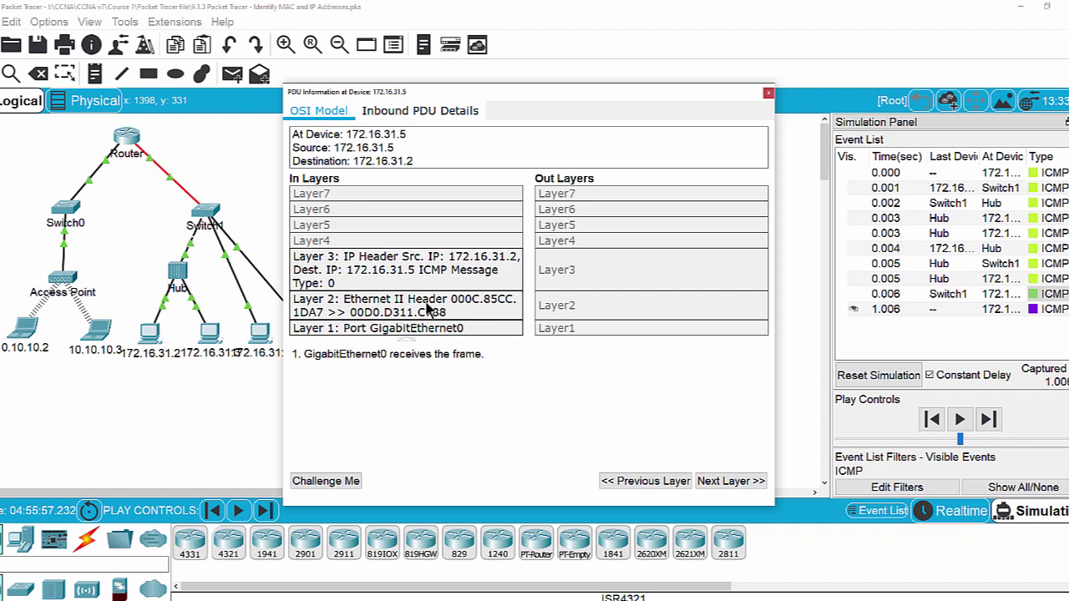
pyautogui.click(1031, 309)
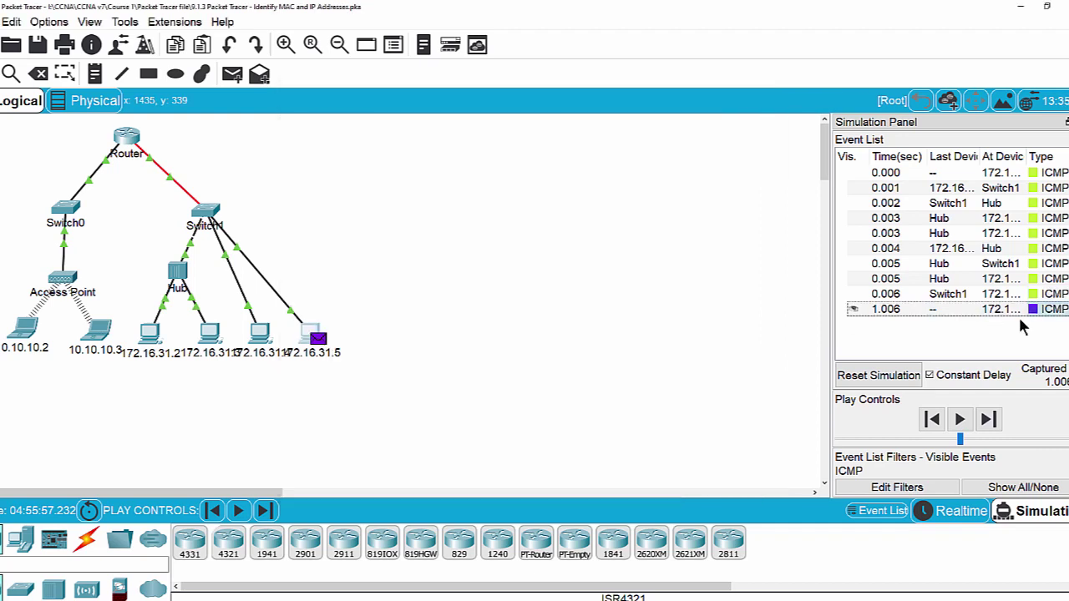
pyautogui.click(1032, 309)
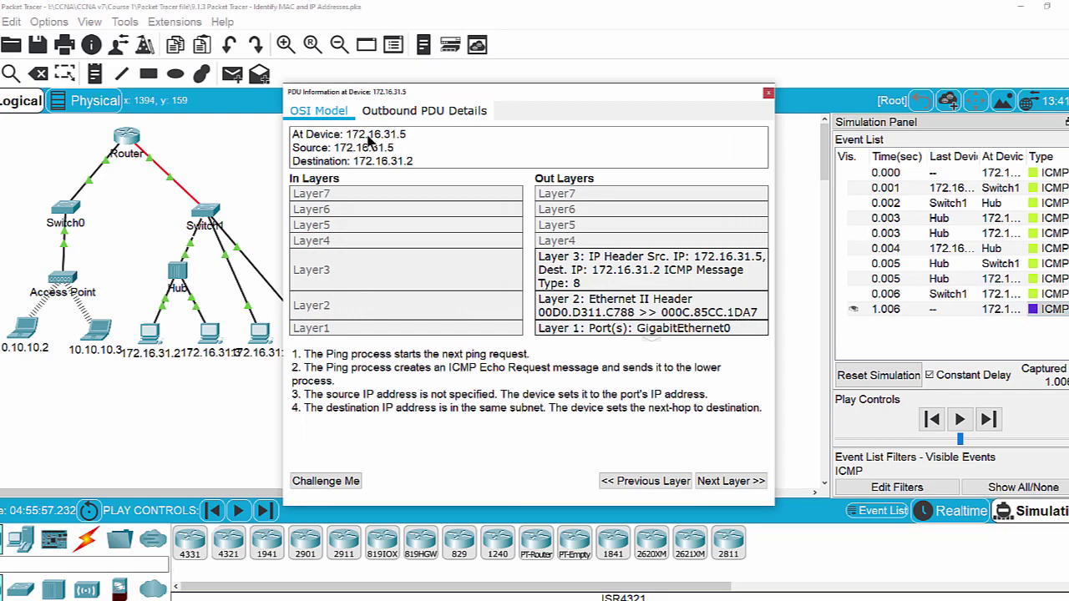
pyautogui.moveTo(433, 94); pyautogui.dragTo(567, 91)
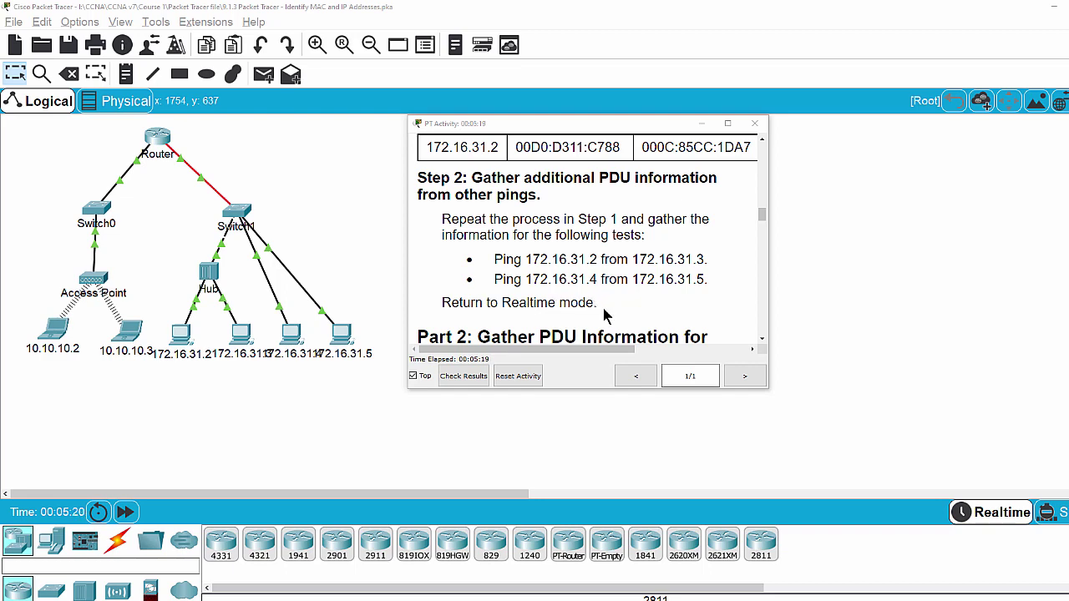
# Read the Part 2 instructions for remote communication and locate source 172.16.31.5 and destination 10.10.10.2 in the topology
pyautogui.scroll(-3, 606, 315)
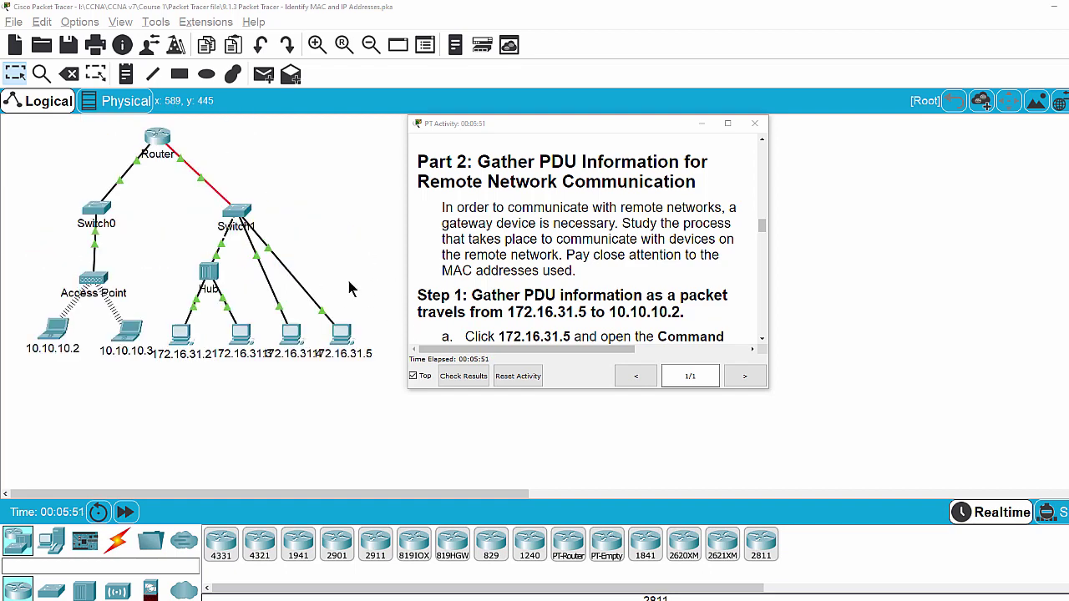
pyautogui.scroll(-1, 489, 294)
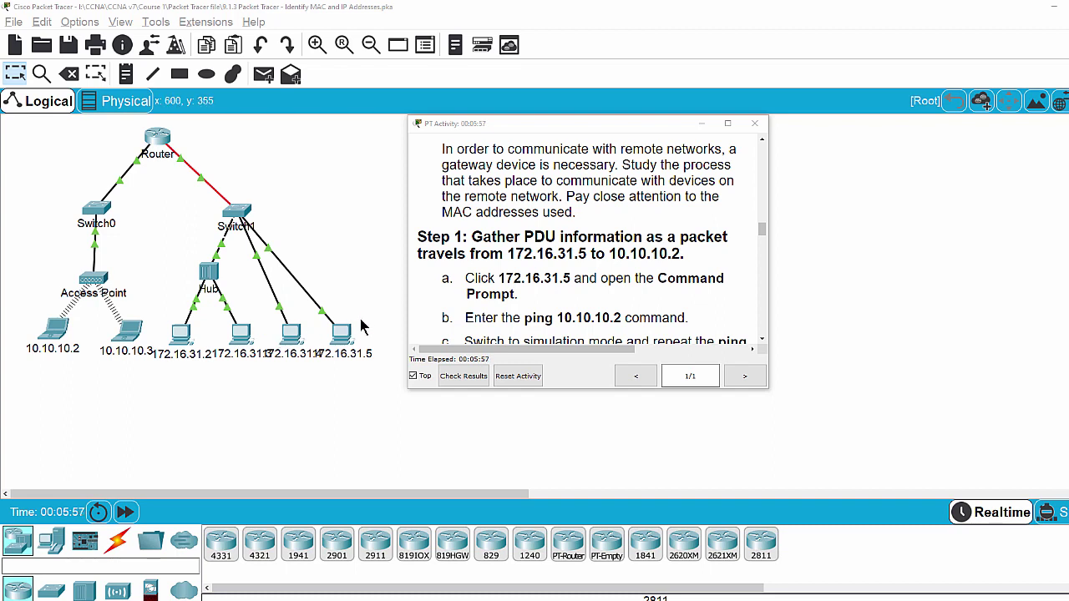
pyautogui.moveTo(365, 305); pyautogui.dragTo(321, 374)
pyautogui.moveTo(11, 301); pyautogui.dragTo(90, 378)
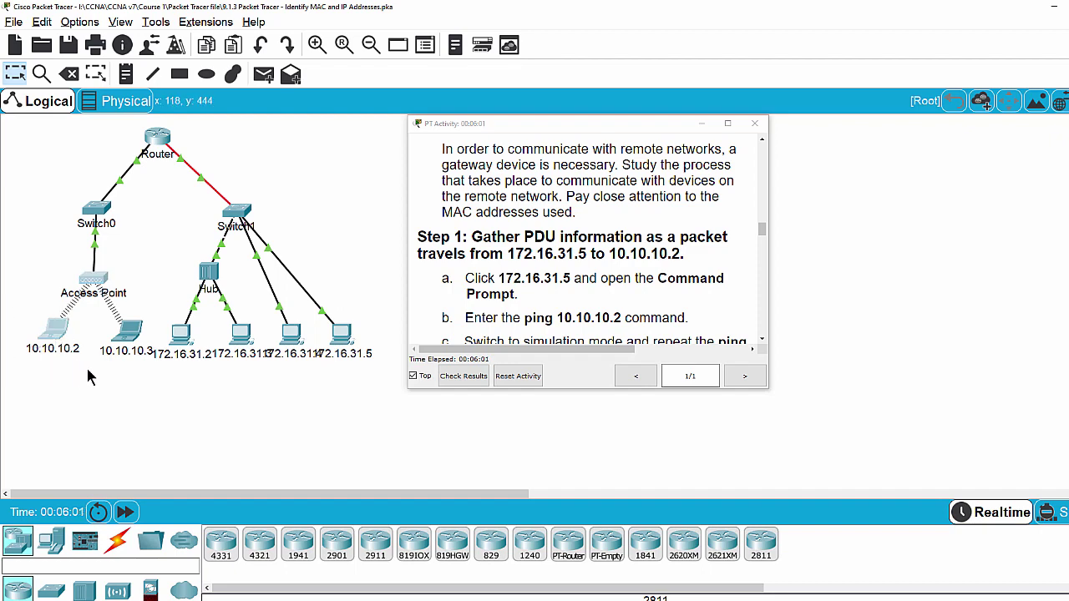
# Open the Command Prompt on 172.16.31.5 and ping 10.10.10.2
pyautogui.click(342, 335)
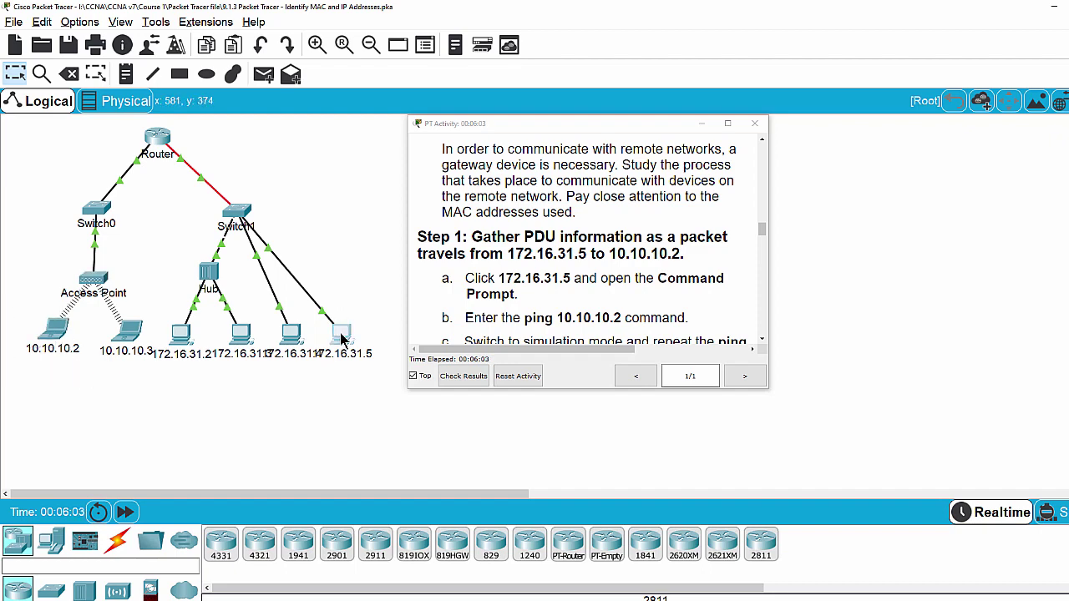
pyautogui.moveTo(402, 114); pyautogui.dragTo(109, 106)
pyautogui.click(215, 131)
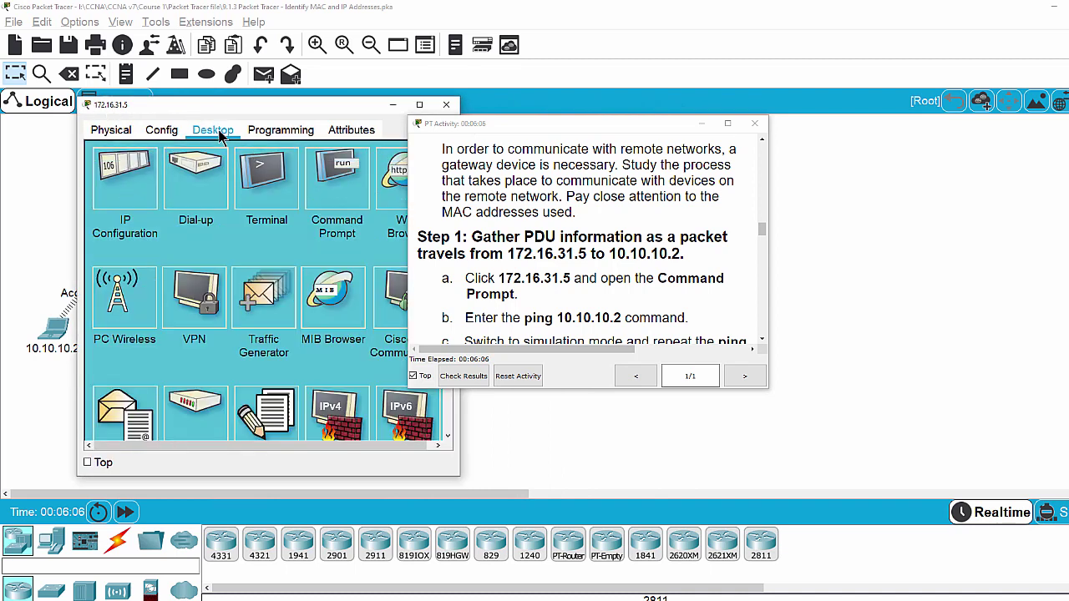
pyautogui.click(338, 179)
pyautogui.write('pi')
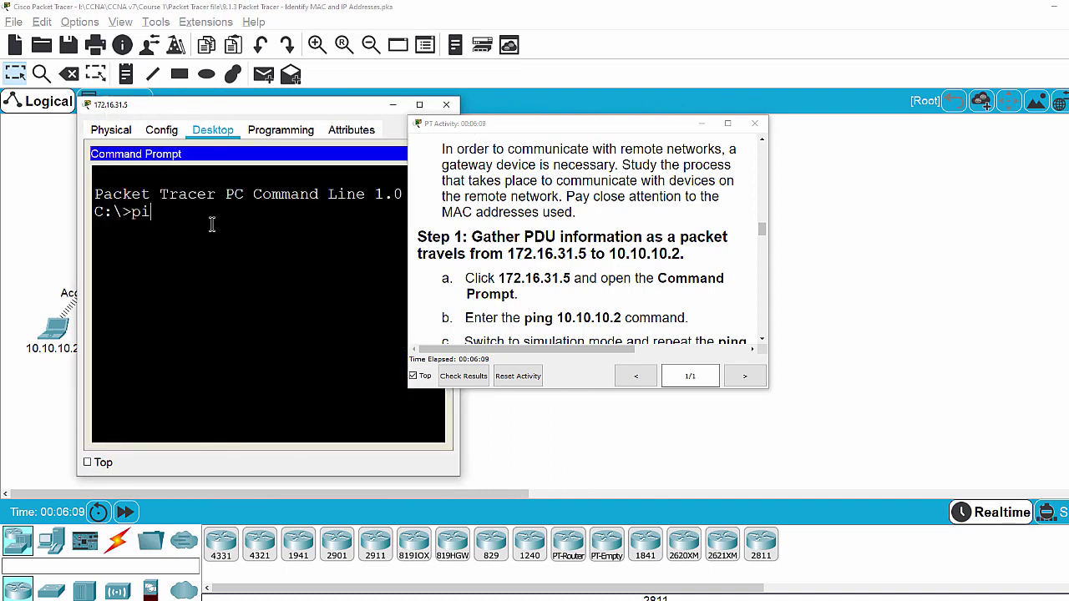
pyautogui.write('ng 10.10.10.2')
pyautogui.press('Return')
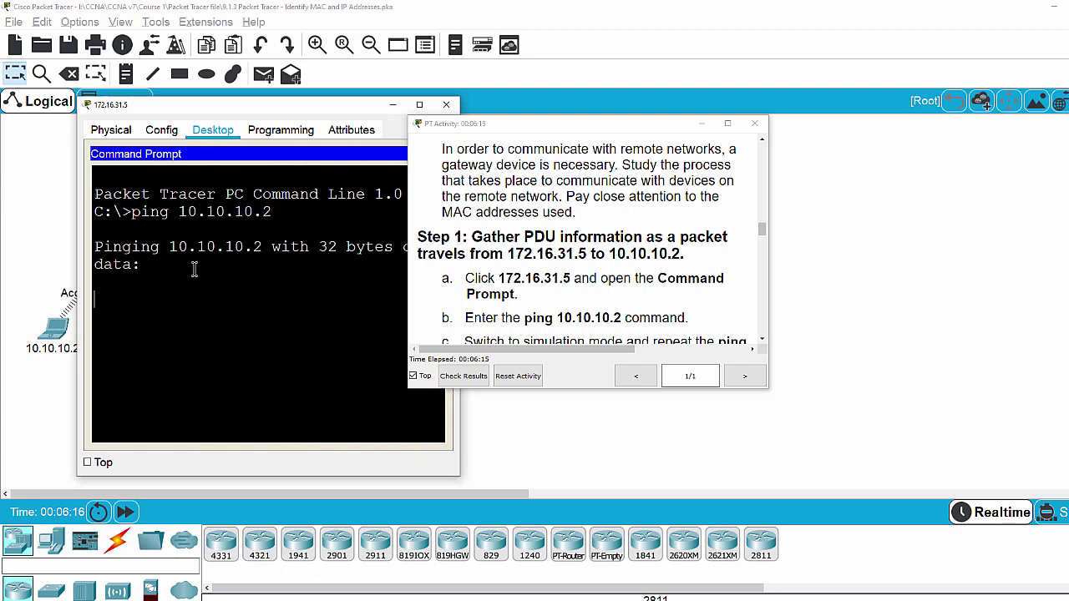
# Review the replies and statistics of the first ping in the uncovered Command Prompt, and repeat the ping to 10.10.10.2
pyautogui.moveTo(539, 123); pyautogui.dragTo(596, 126)
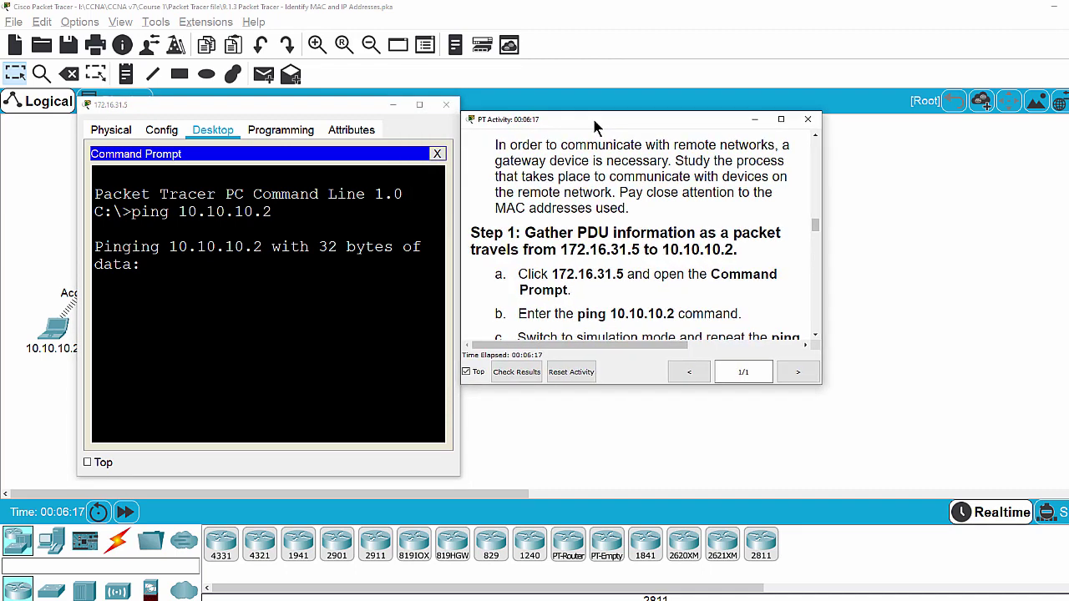
pyautogui.click(181, 284)
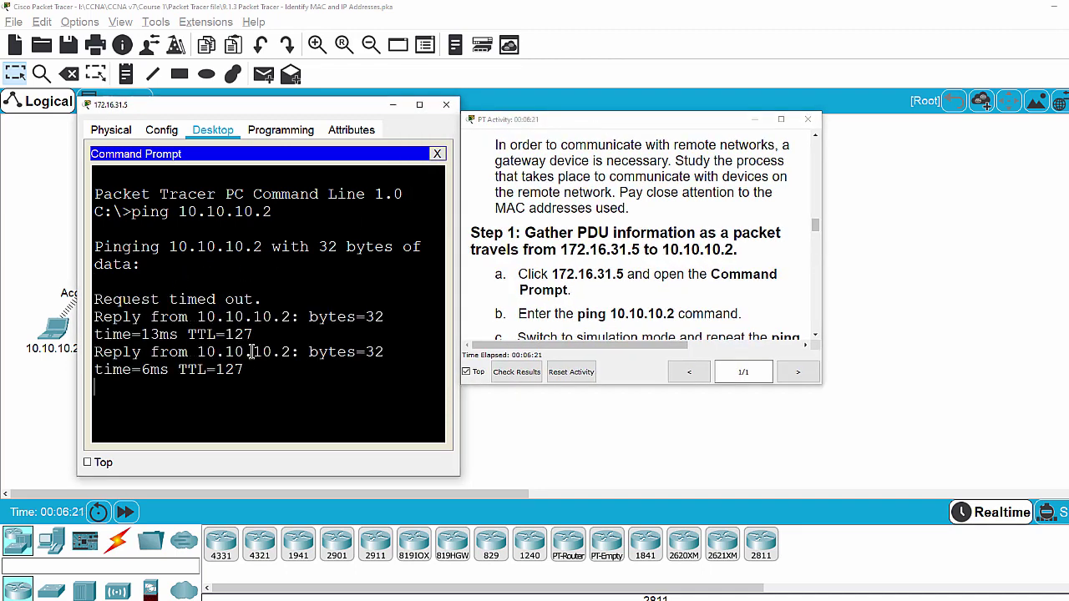
pyautogui.scroll(3, 243, 330)
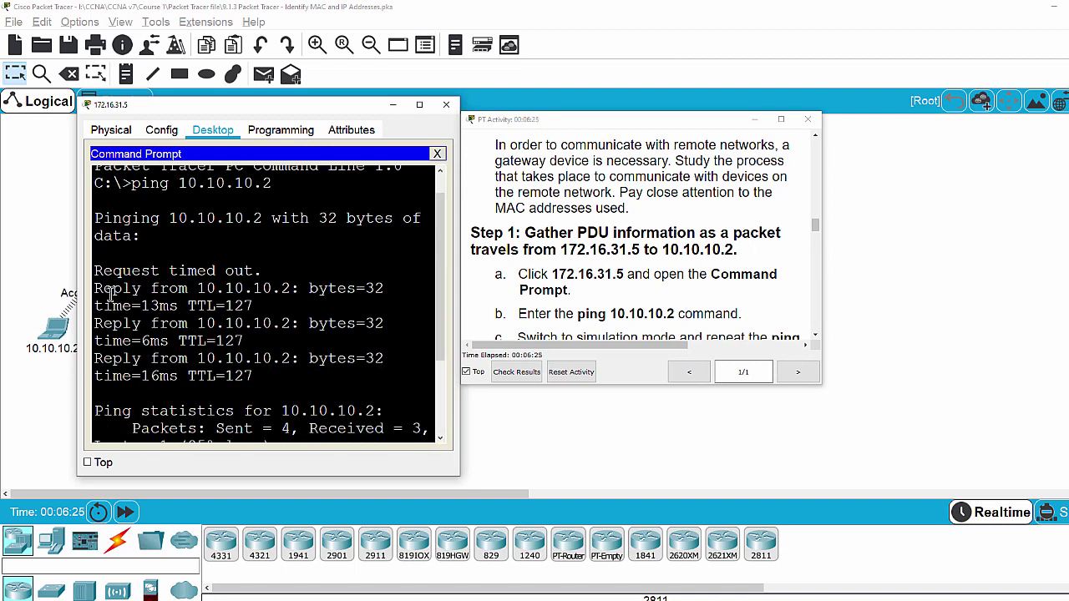
pyautogui.scroll(-2, 125, 300)
pyautogui.scroll(2, 147, 313)
pyautogui.scroll(-1, 193, 330)
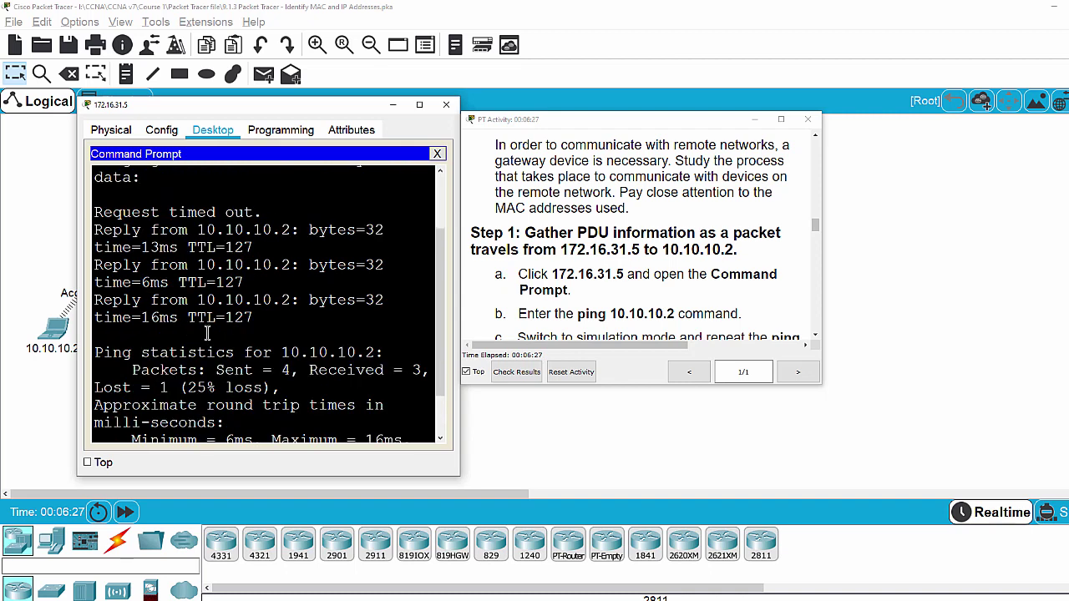
pyautogui.scroll(-1, 209, 336)
pyautogui.press('Up')
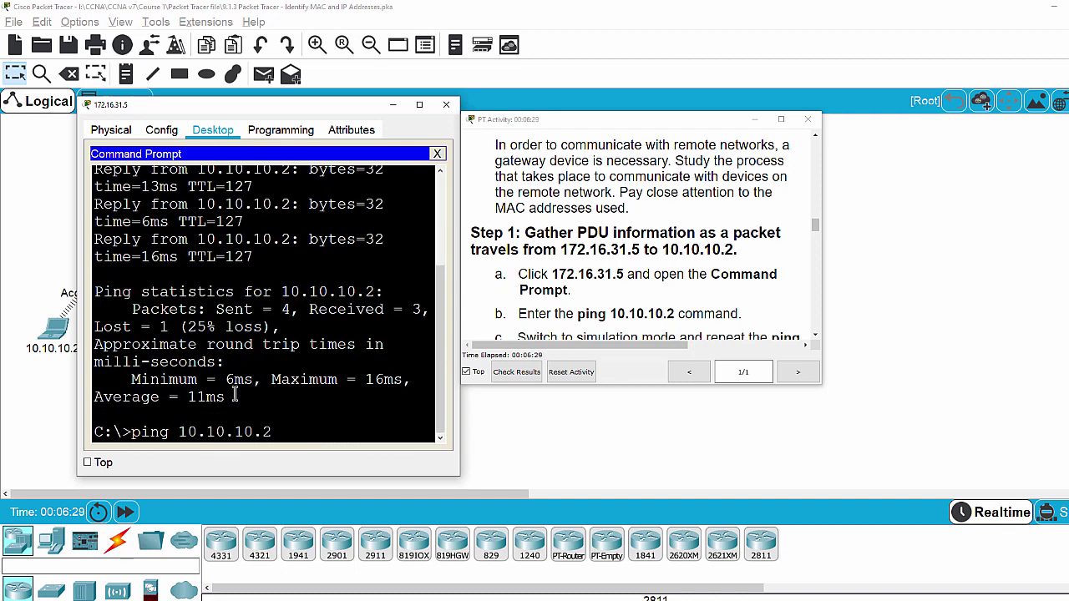
pyautogui.press('Return')
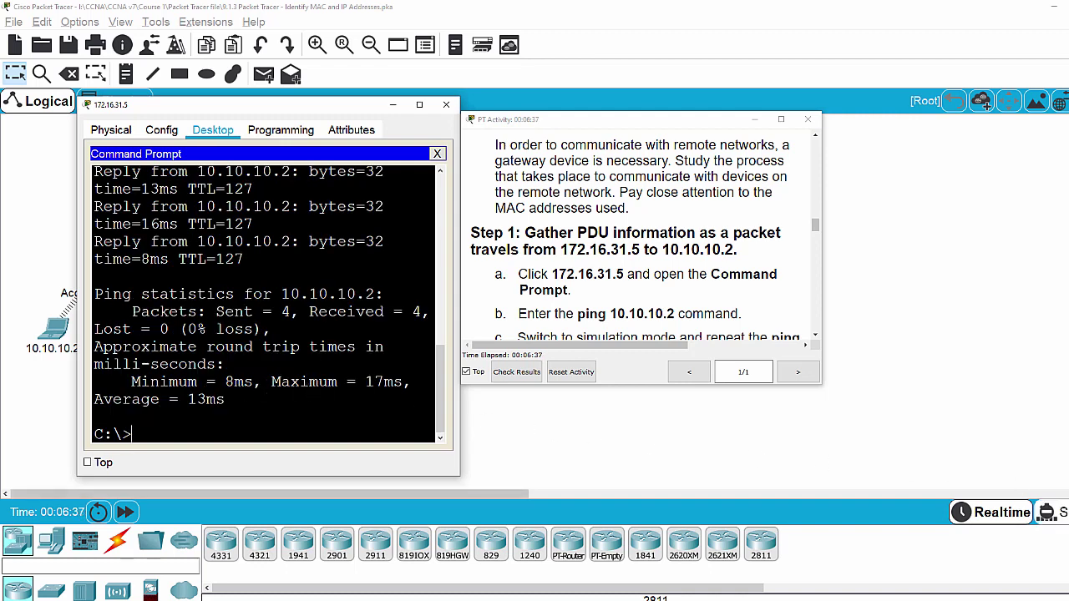
# Switch to simulation mode, issue the ping to 10.10.10.2 again from 172.16.31.5, and close the device window
pyautogui.click(1048, 512)
pyautogui.click(344, 336)
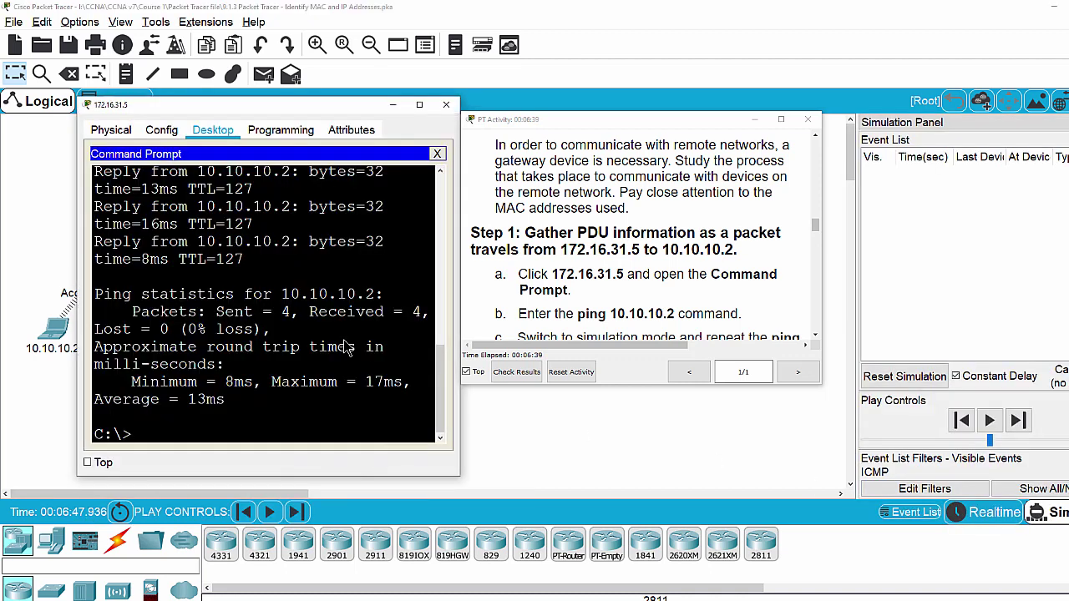
pyautogui.press('Up')
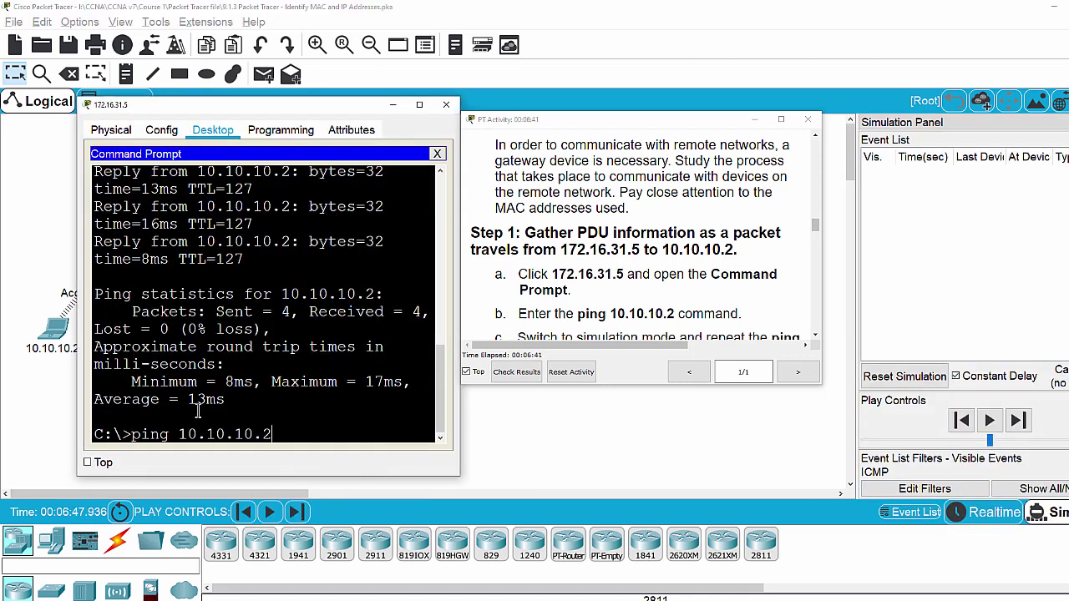
pyautogui.press('Return')
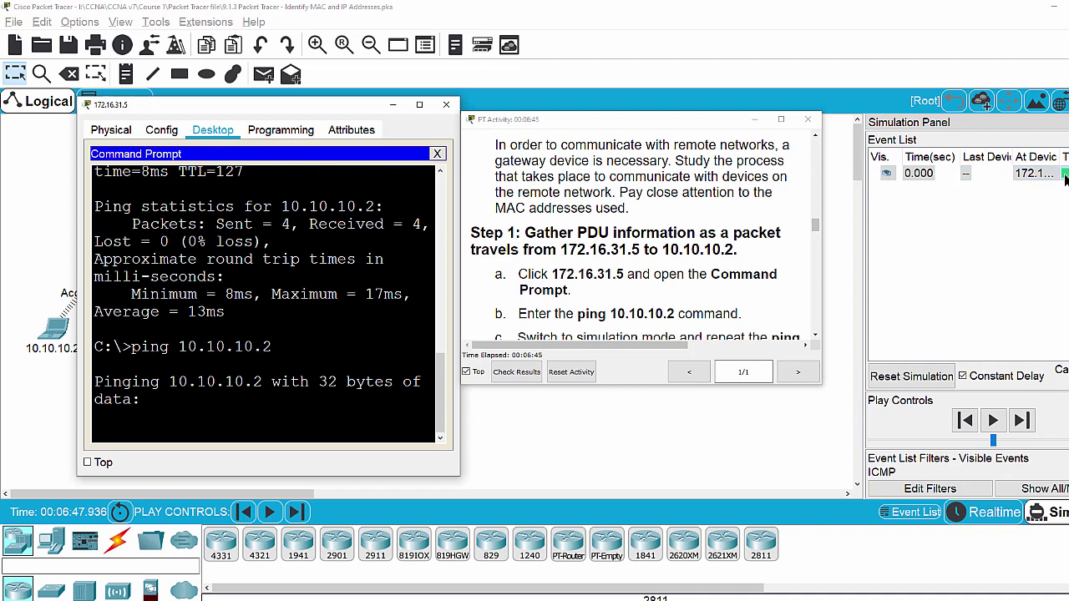
pyautogui.click(446, 104)
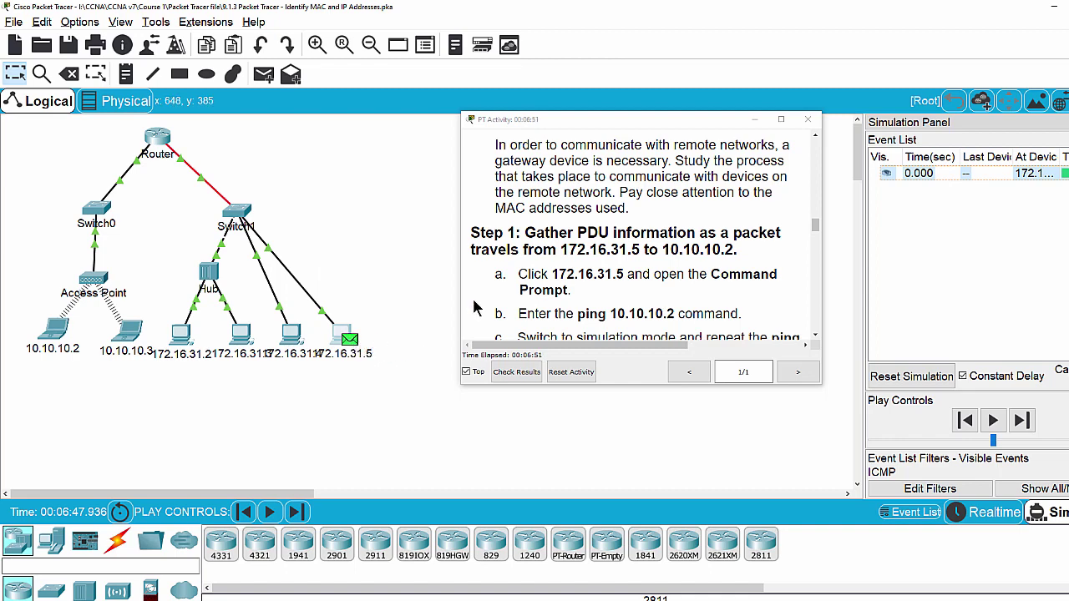
# Open the ICMP event's PDU information at 172.16.31.5 and examine its outbound Layer 2 and Layer 3 addresses
pyautogui.click(1064, 173)
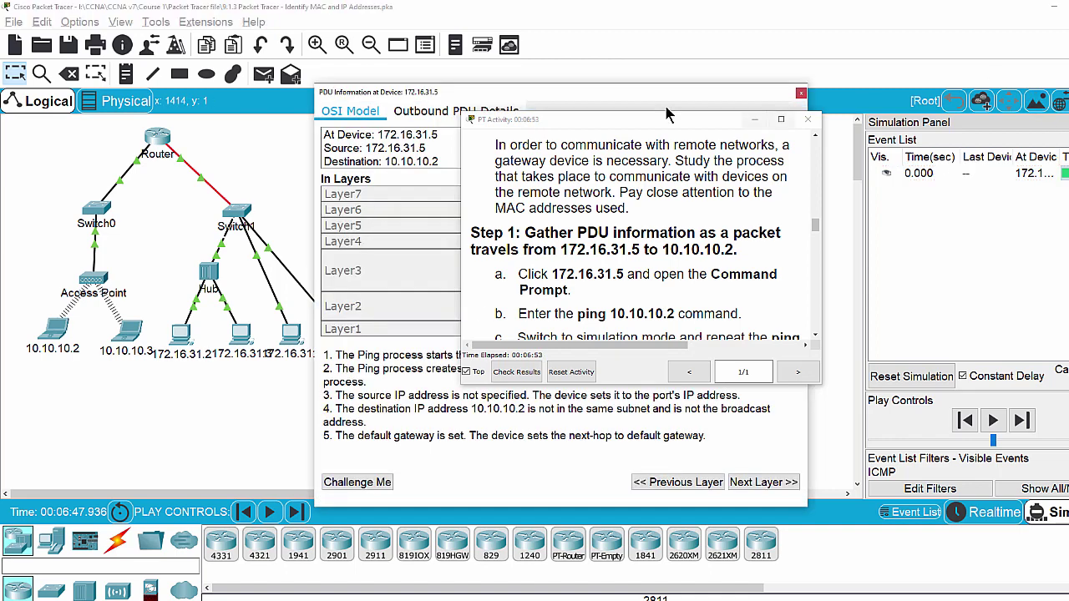
pyautogui.moveTo(466, 93); pyautogui.dragTo(125, 63)
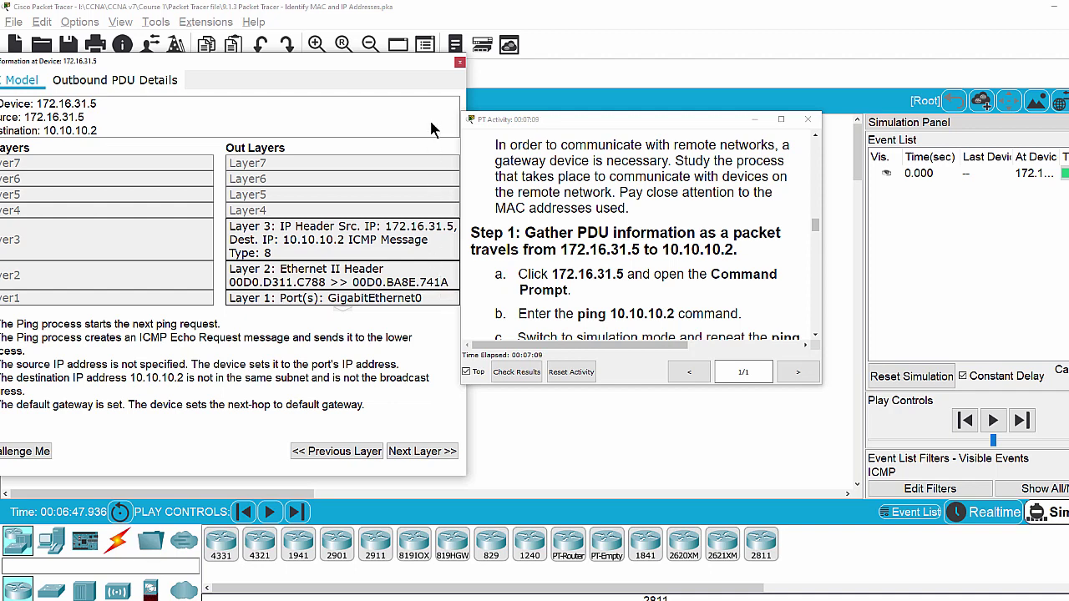
pyautogui.moveTo(375, 56); pyautogui.dragTo(597, 40)
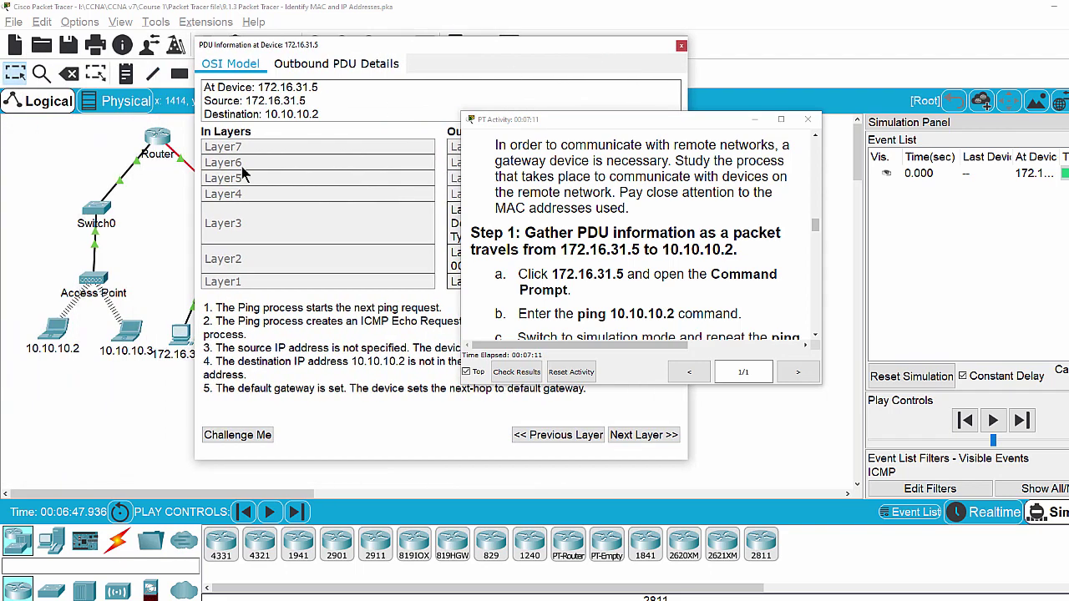
# Check the MAC address of the Wireless0 interface on laptop 10.10.10.2, and close the device and PDU windows
pyautogui.click(58, 336)
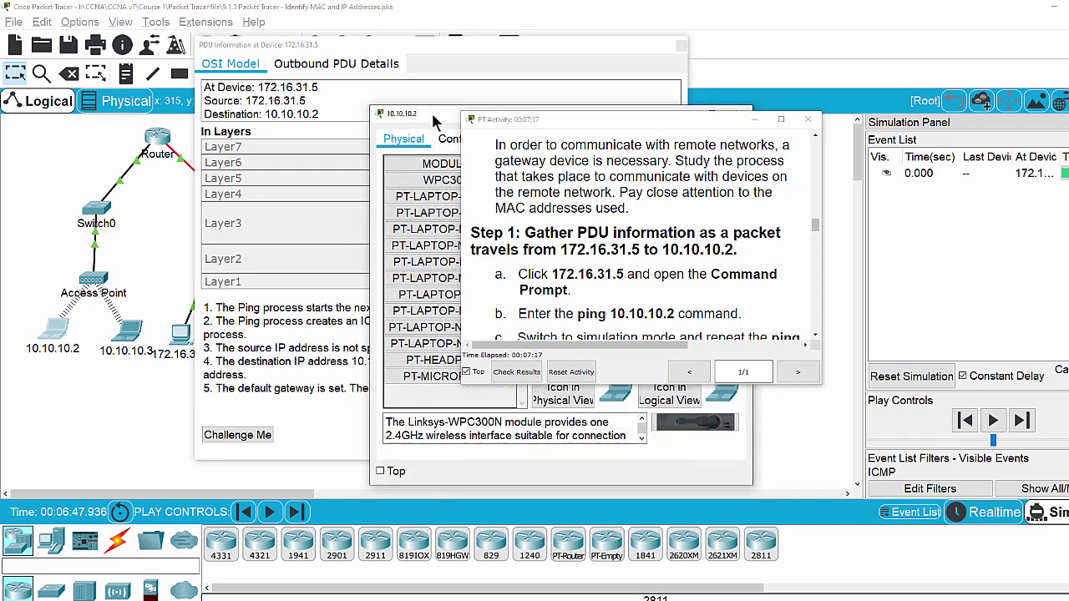
pyautogui.moveTo(436, 117); pyautogui.dragTo(97, 100)
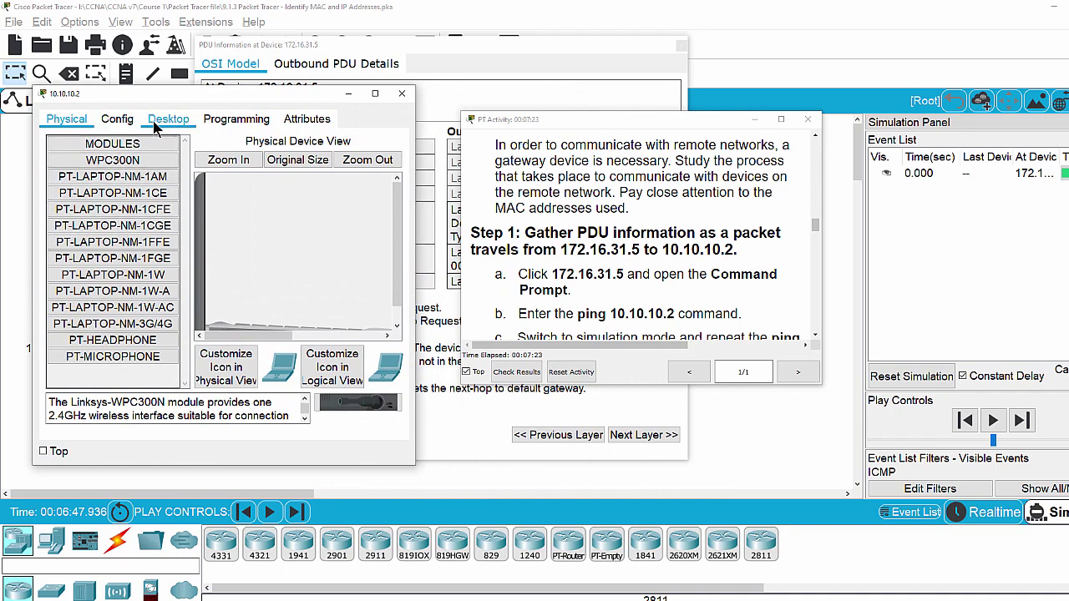
pyautogui.click(121, 125)
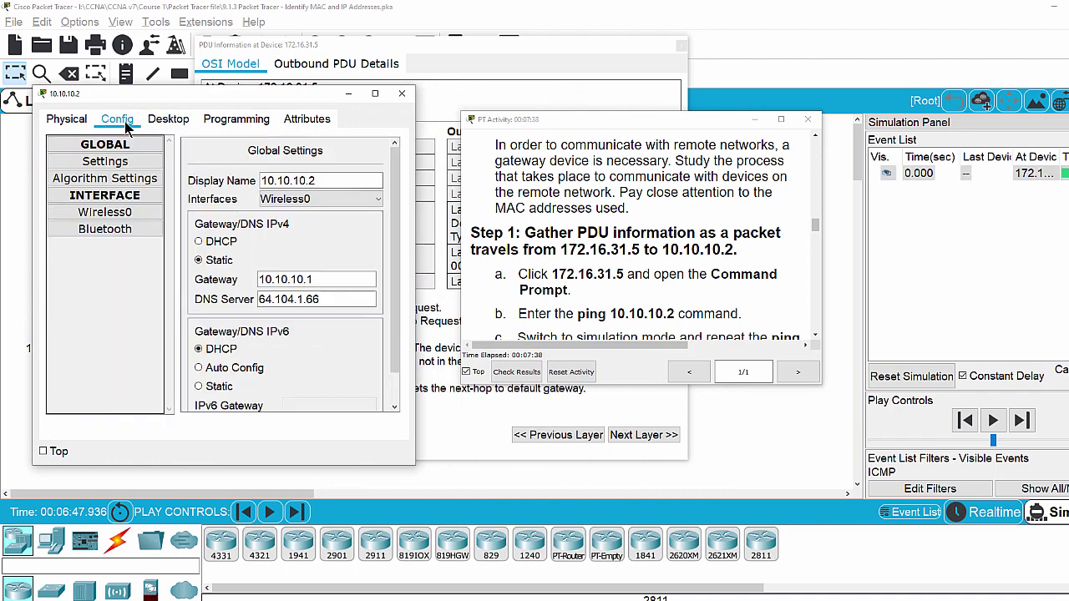
pyautogui.click(121, 213)
pyautogui.moveTo(224, 409); pyautogui.dragTo(268, 412)
pyautogui.click(379, 191)
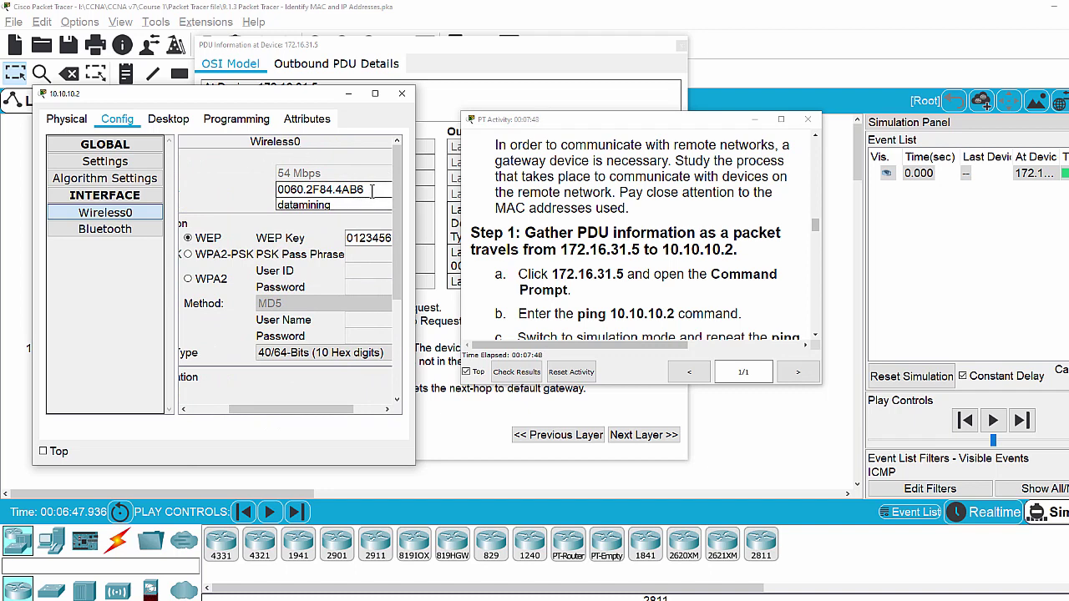
pyautogui.moveTo(372, 190); pyautogui.dragTo(335, 189)
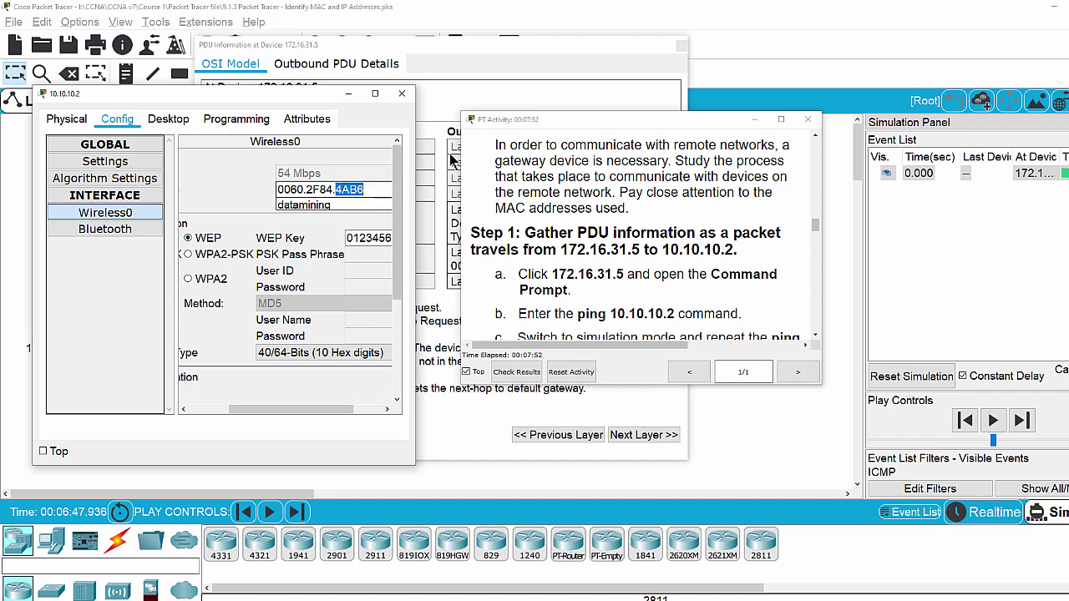
pyautogui.press('Escape')
pyautogui.press('Escape')
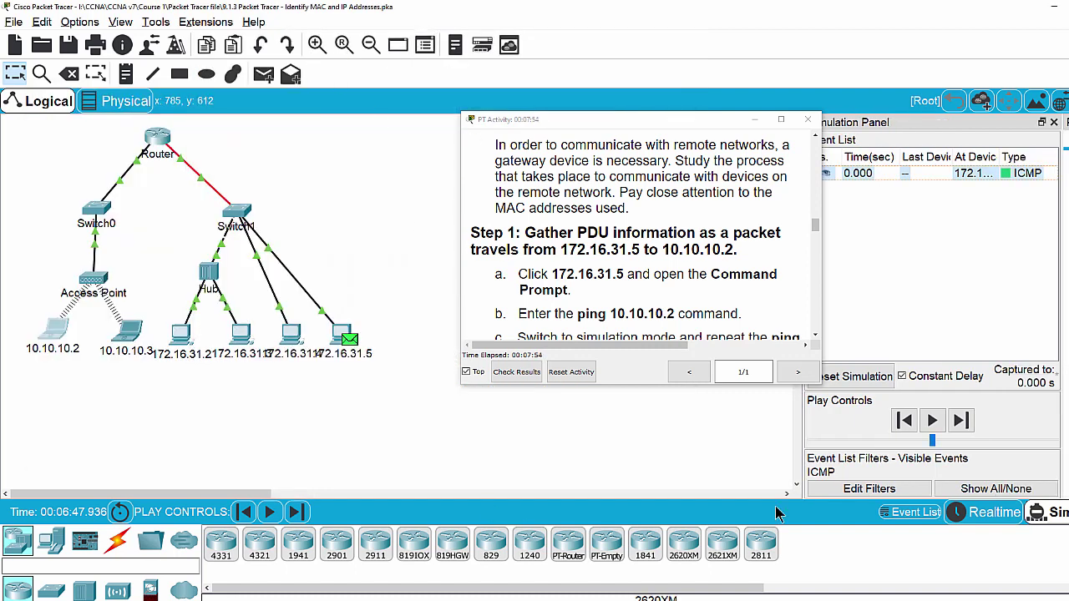
# Compare the destination MAC address in the PDU at 172.16.31.5 with the Router's port MAC addresses
pyautogui.click(869, 244)
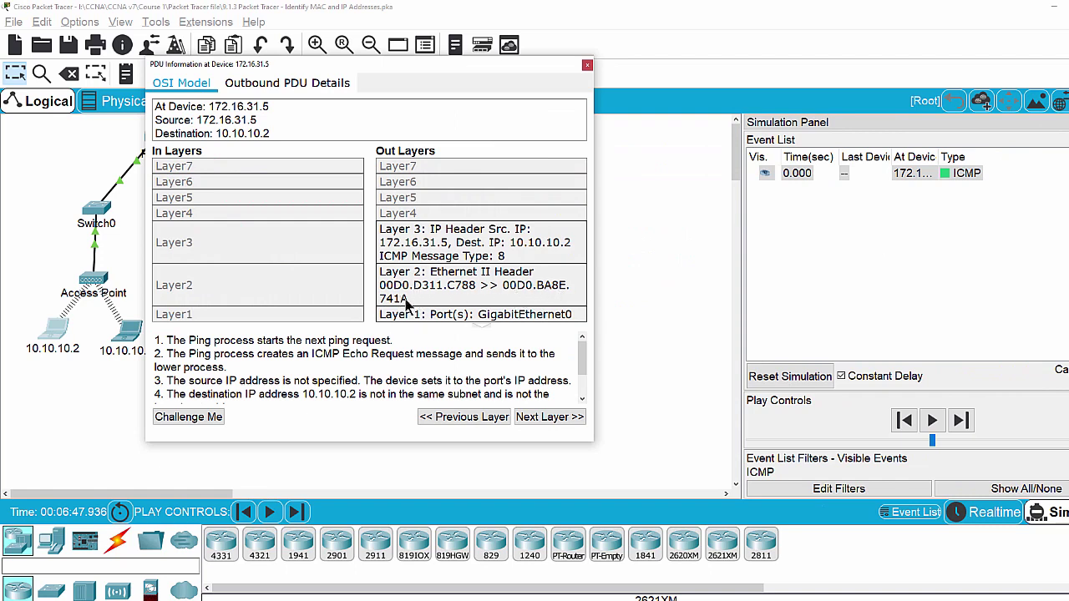
pyautogui.click(587, 66)
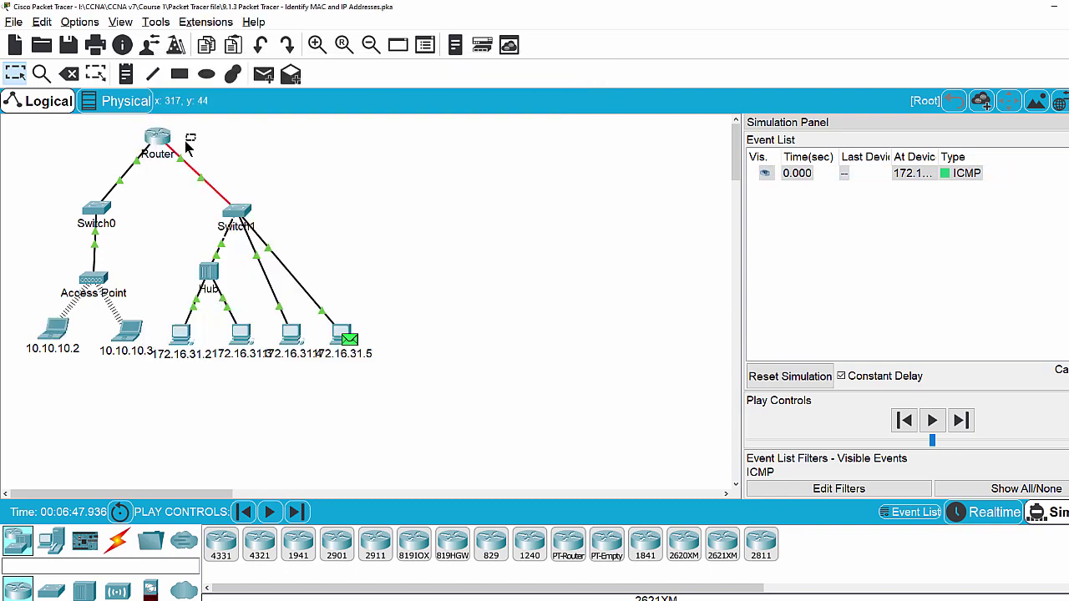
pyautogui.moveTo(187, 143); pyautogui.dragTo(165, 162)
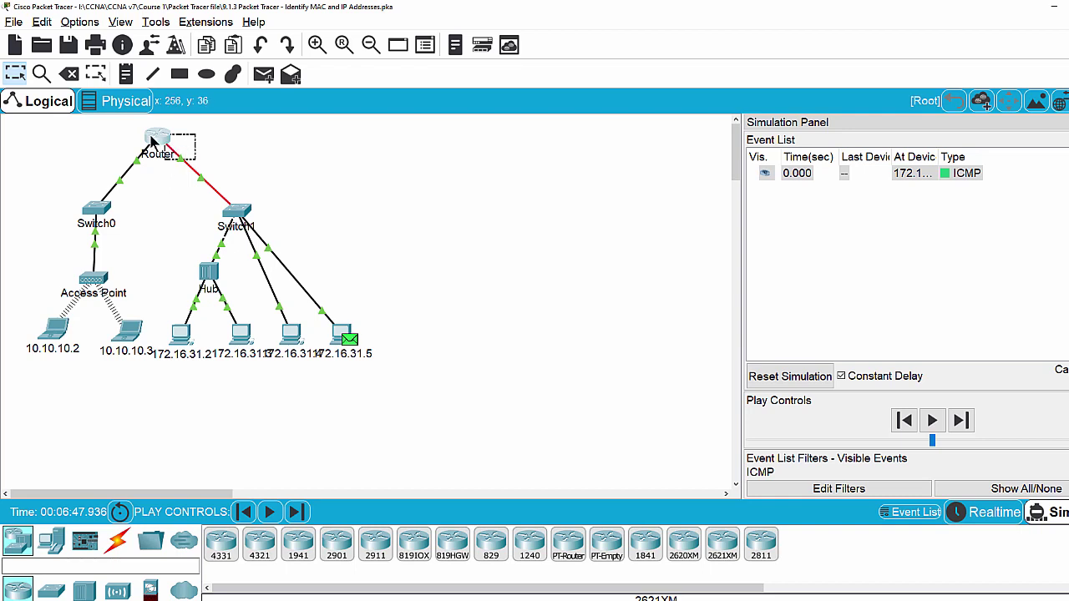
pyautogui.moveTo(155, 141)
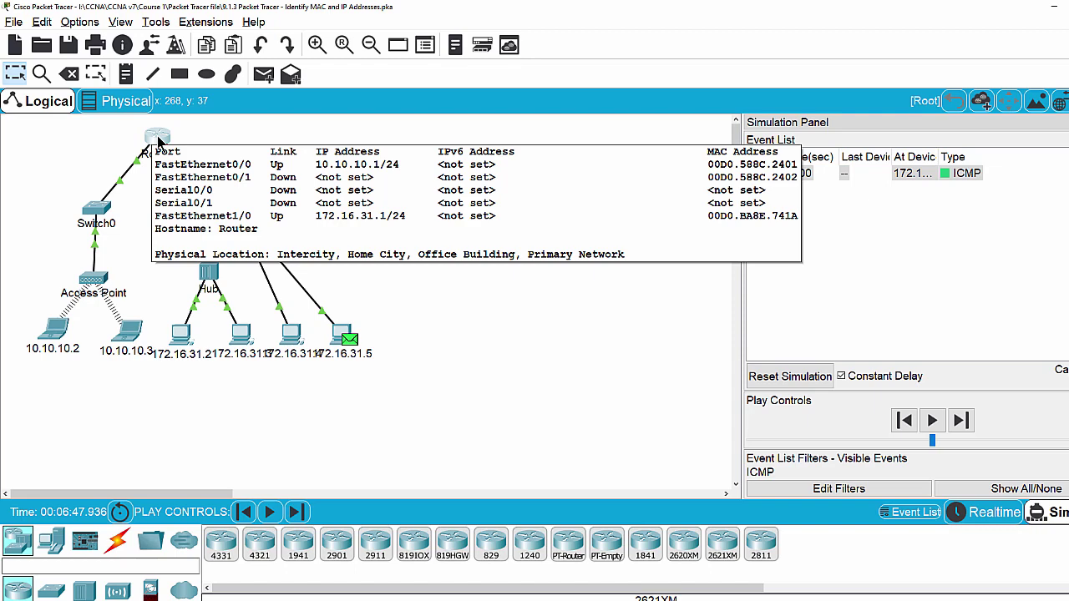
# Look over the interface list in the Router's configuration and close it
pyautogui.click(158, 137)
pyautogui.click(470, 146)
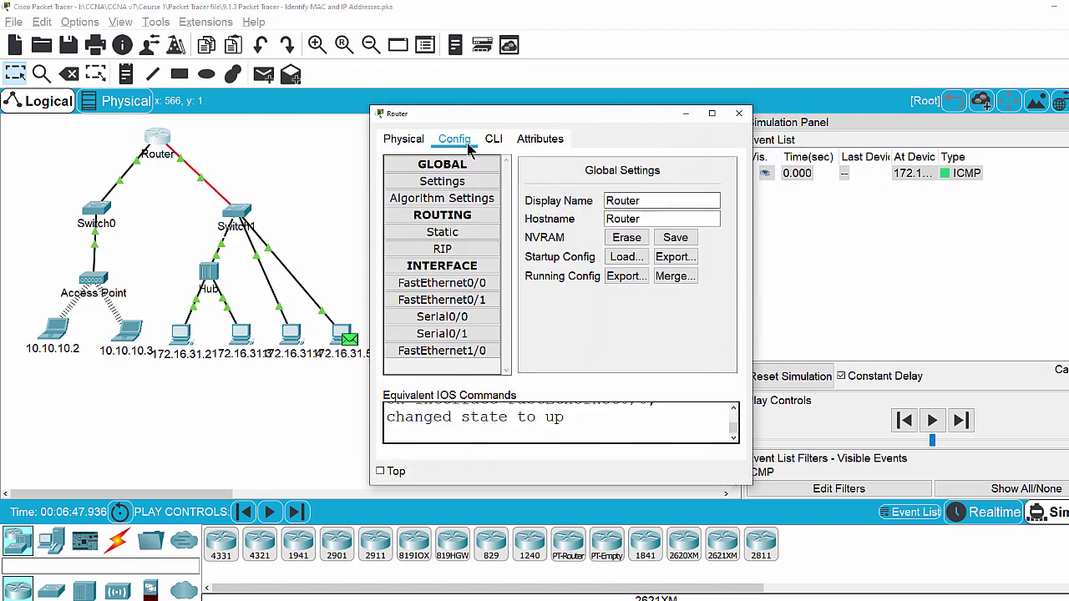
pyautogui.moveTo(518, 123); pyautogui.dragTo(484, 113)
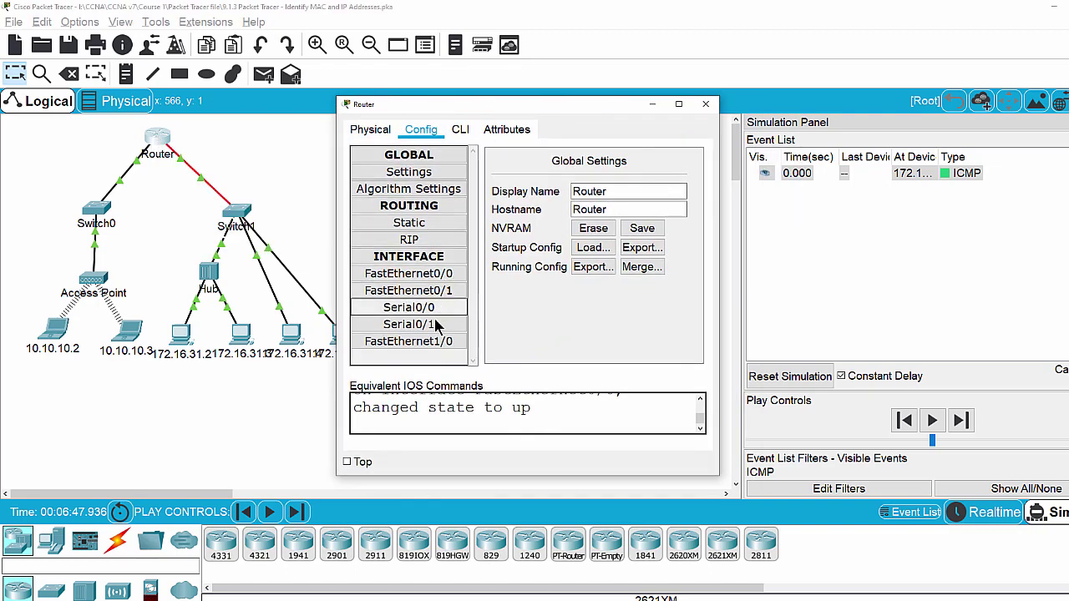
pyautogui.press('Escape')
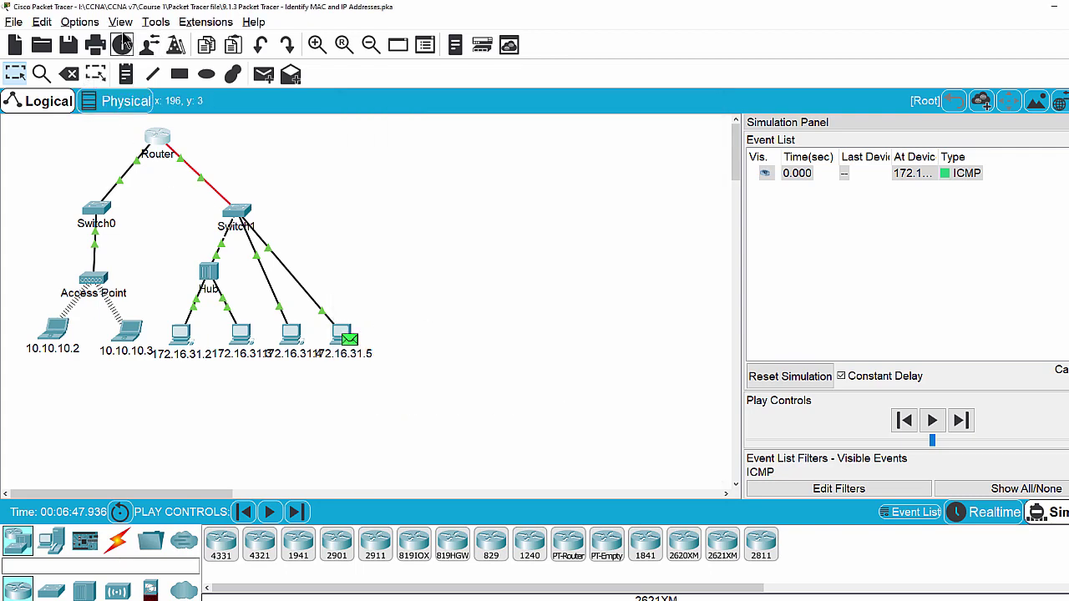
# Enable Always Show Port Labels in Logical Workspace in the preferences
pyautogui.click(121, 23)
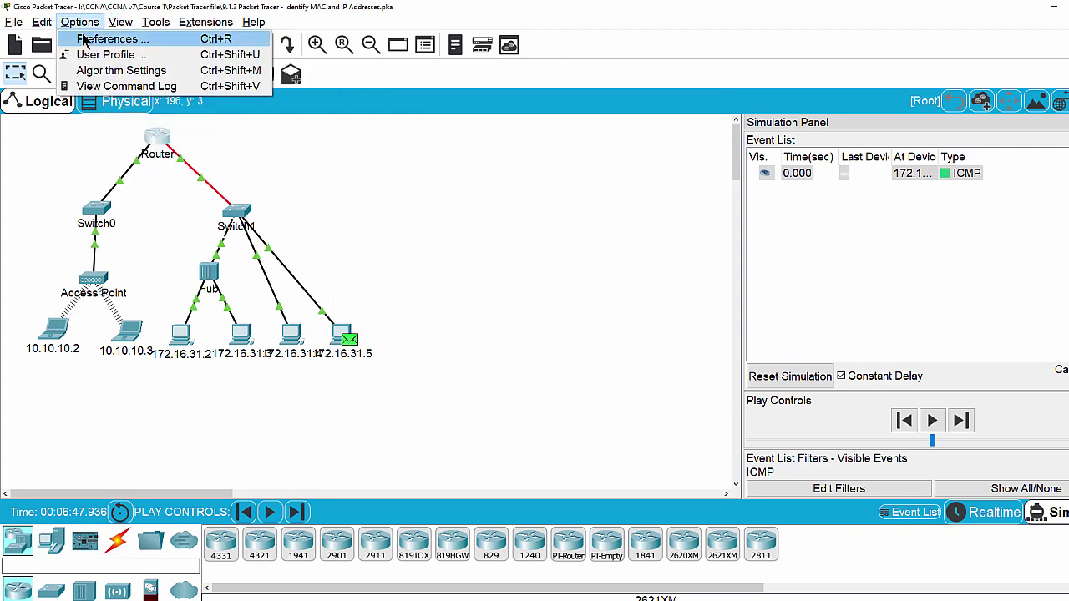
pyautogui.press('Escape')
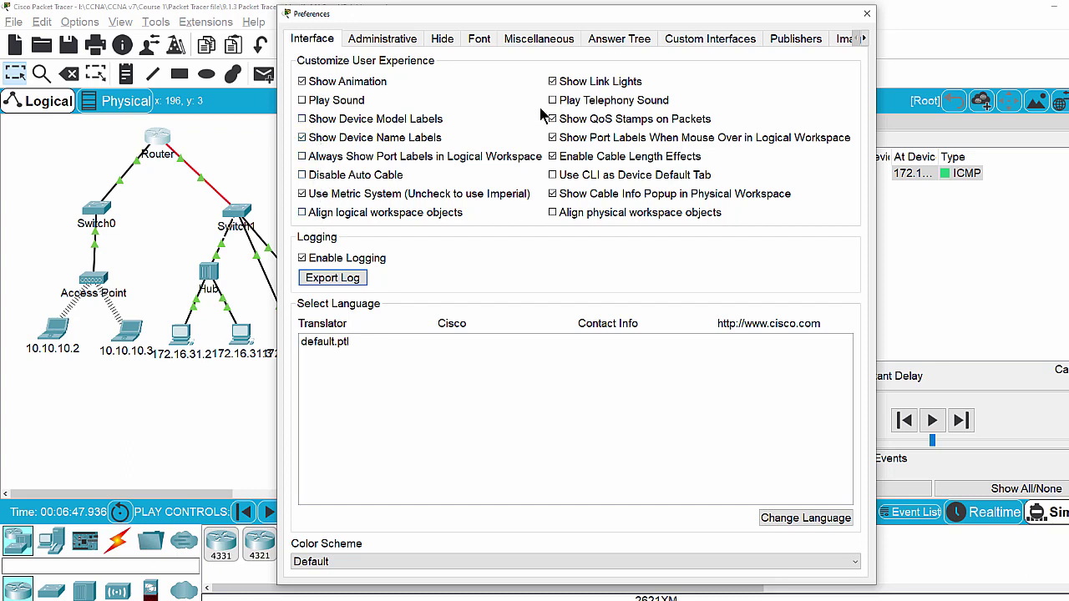
pyautogui.click(303, 157)
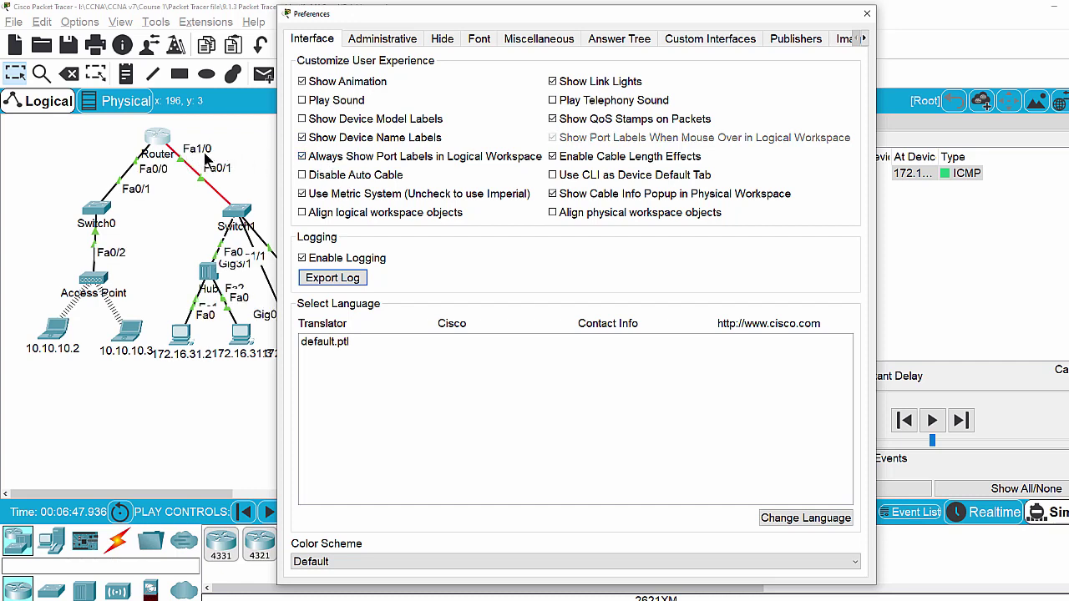
pyautogui.click(867, 15)
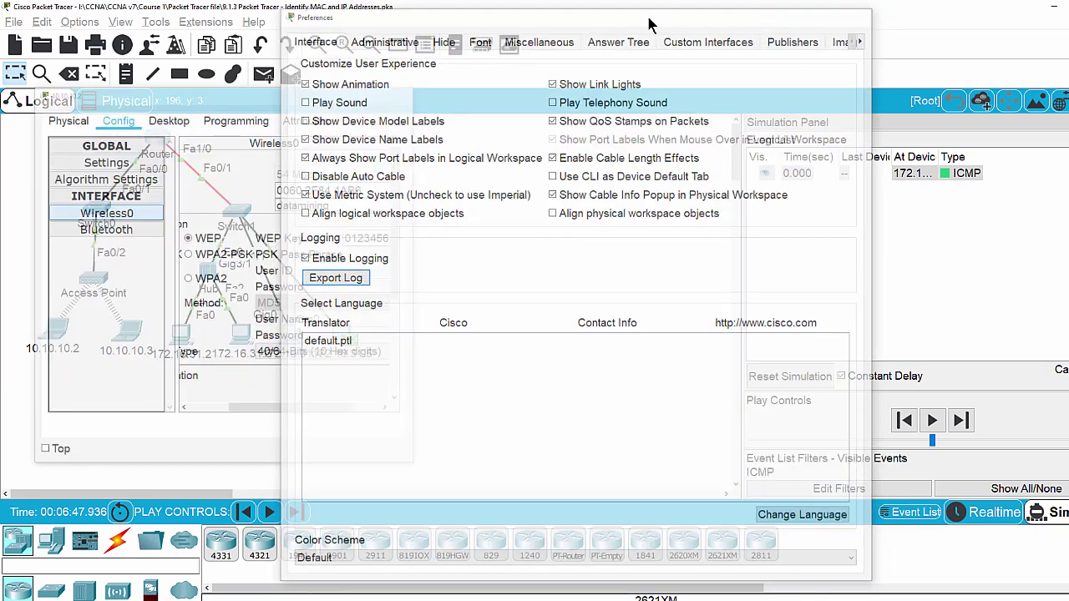
# Compare the MAC address of the Router's FastEthernet1/0 interface with the destination MAC in the PDU at 172.16.31.5, and close the PDU details
pyautogui.click(159, 138)
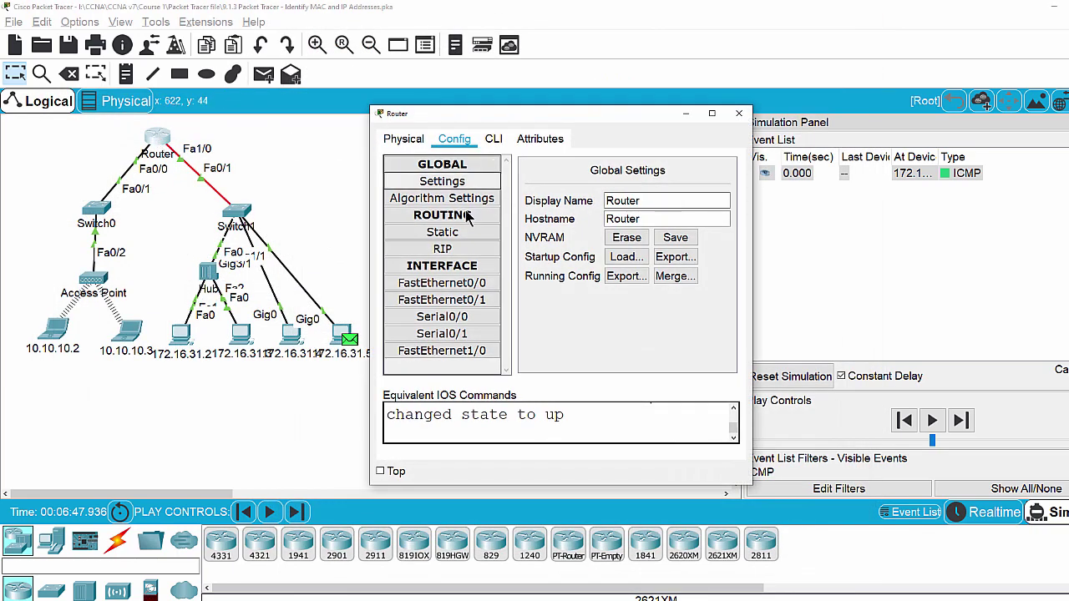
pyautogui.click(441, 351)
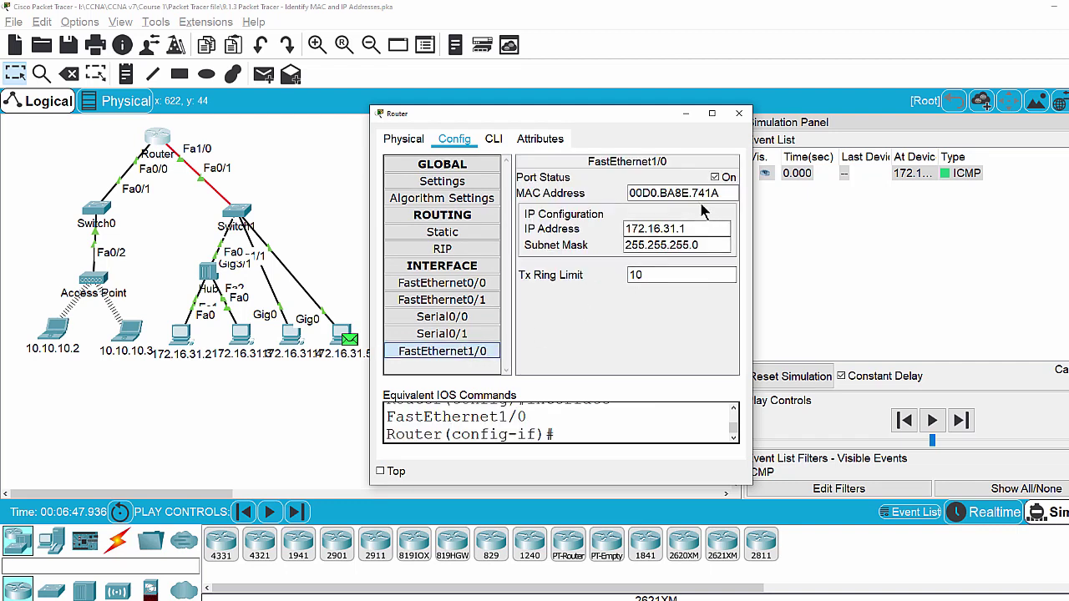
pyautogui.moveTo(692, 193); pyautogui.dragTo(720, 193)
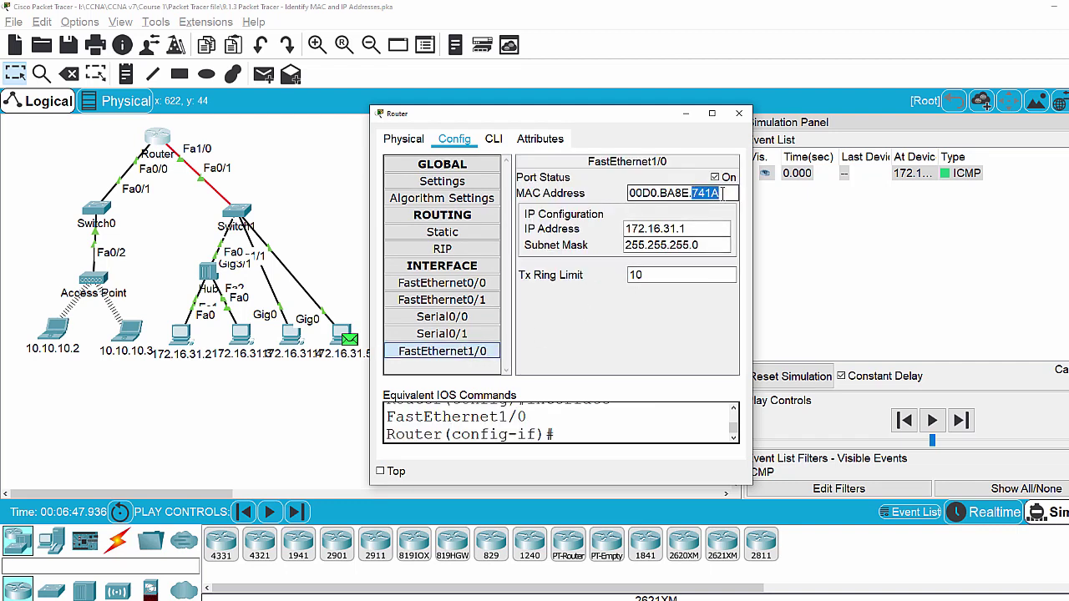
pyautogui.click(482, 360)
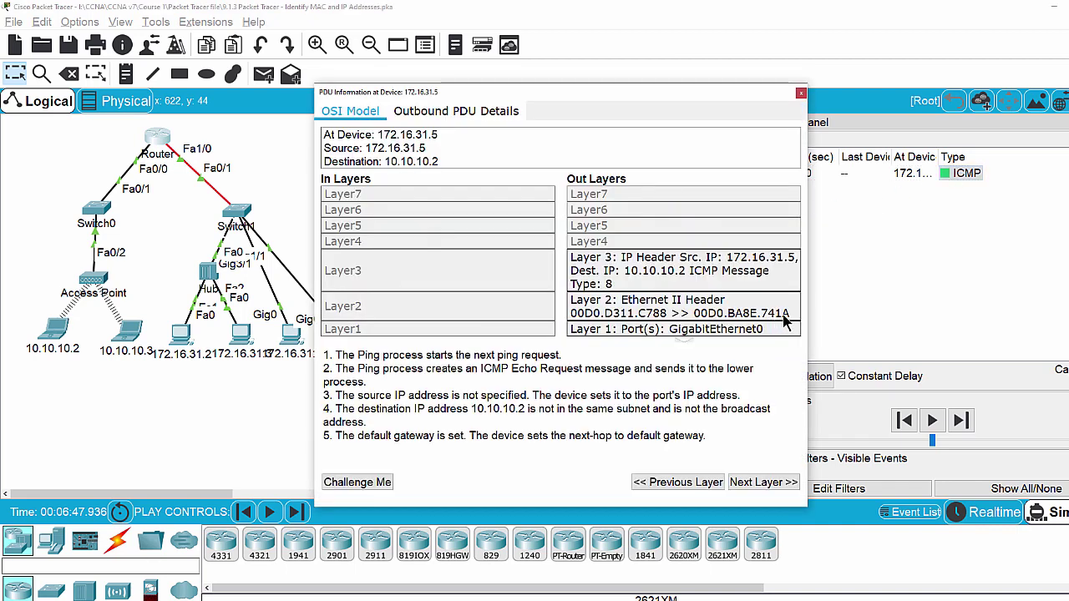
pyautogui.click(800, 93)
pyautogui.moveTo(385, 315); pyautogui.dragTo(334, 370)
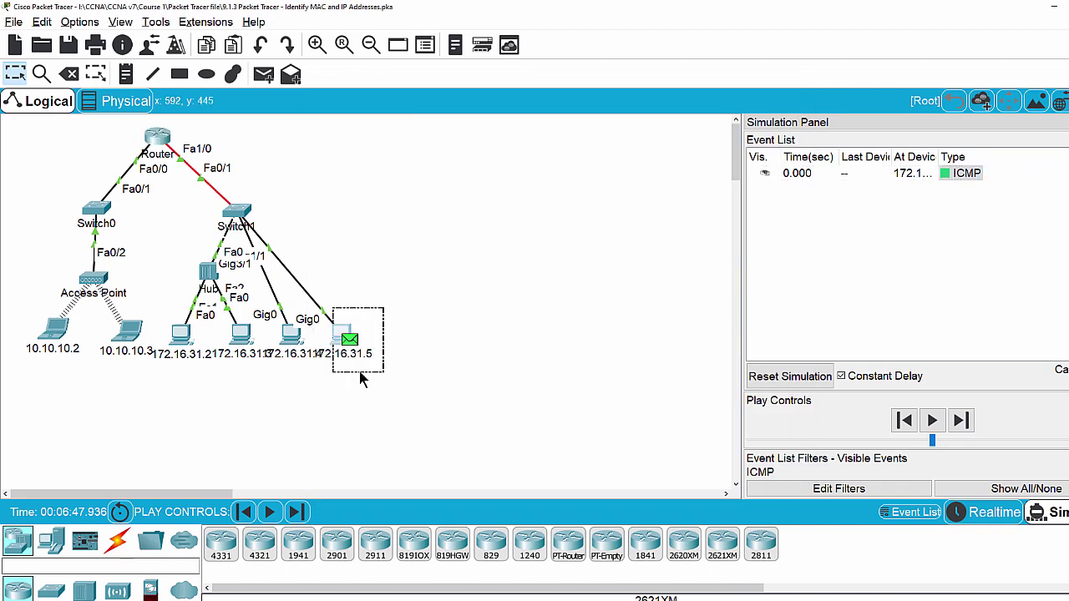
pyautogui.moveTo(18, 308); pyautogui.dragTo(70, 368)
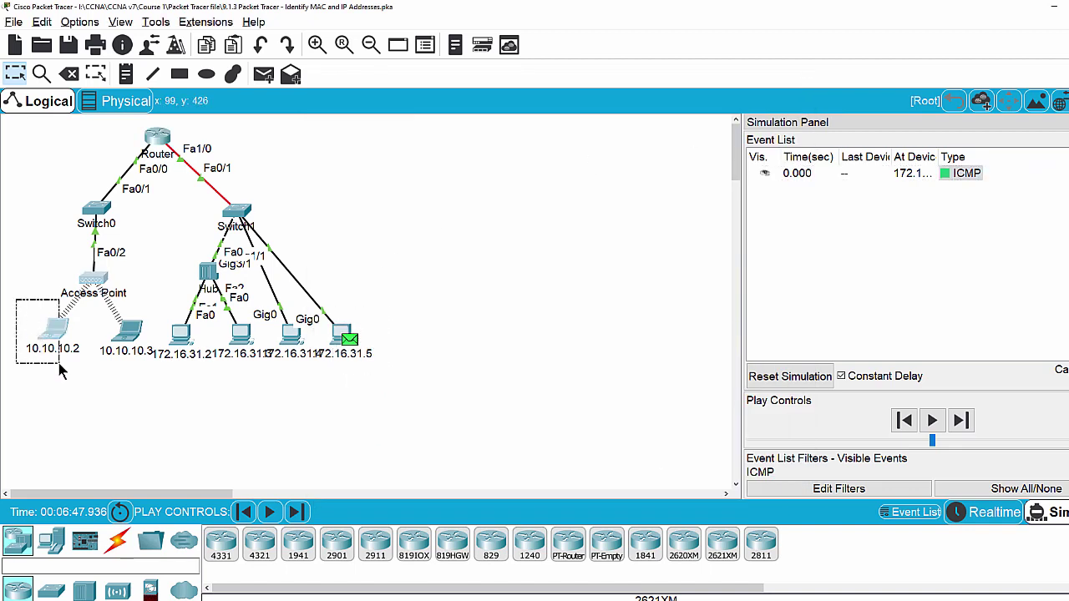
pyautogui.click(57, 321)
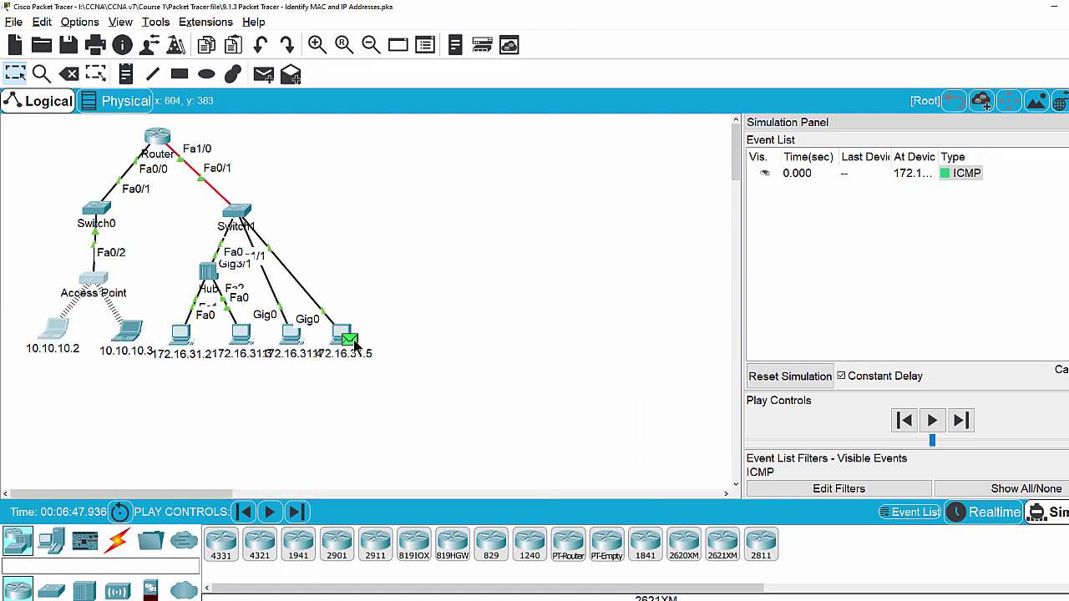
pyautogui.moveTo(377, 294); pyautogui.dragTo(334, 369)
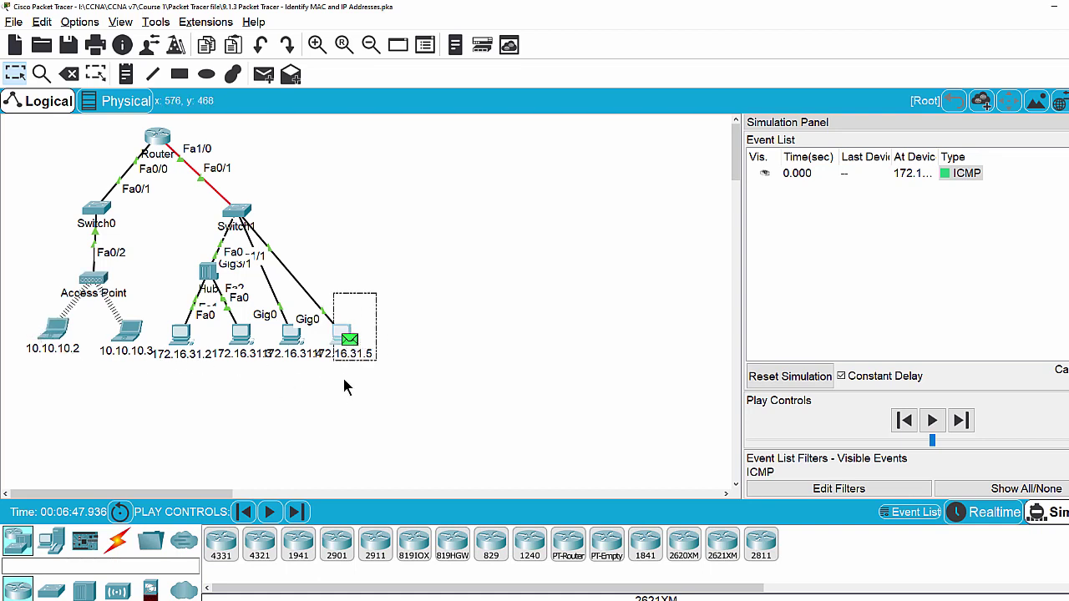
pyautogui.click(182, 143)
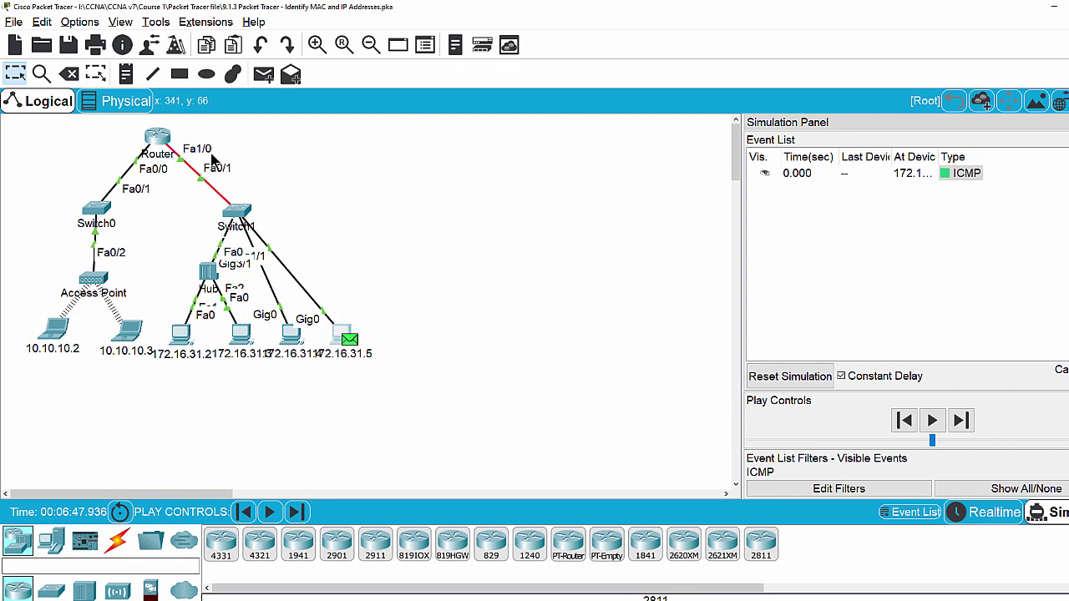
# Advance the ping simulation through Switch1 to the Router, examining the PDU information at each device
pyautogui.click(932, 421)
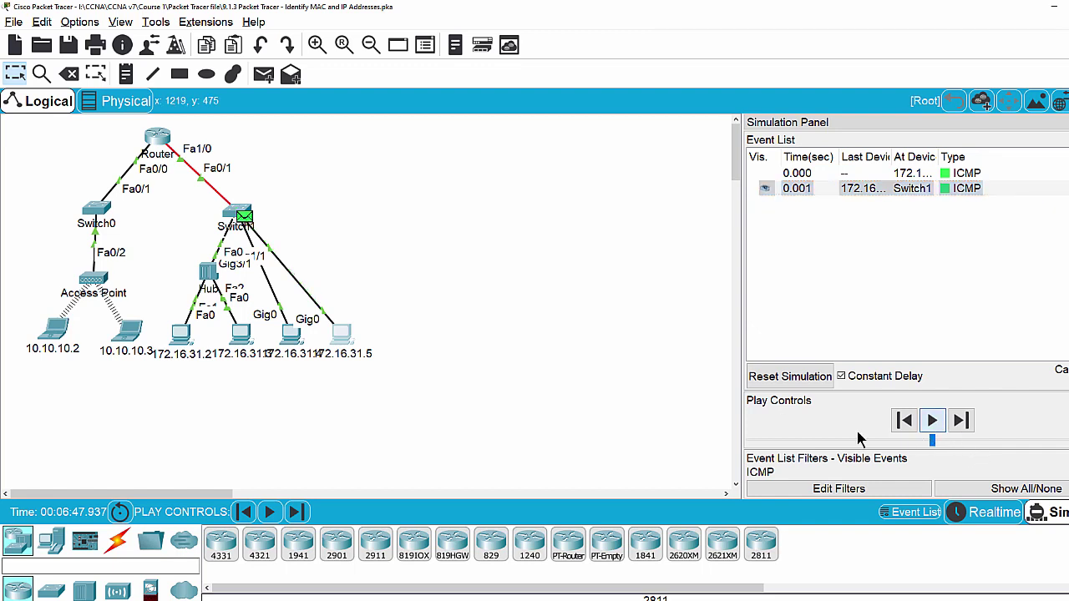
pyautogui.click(949, 194)
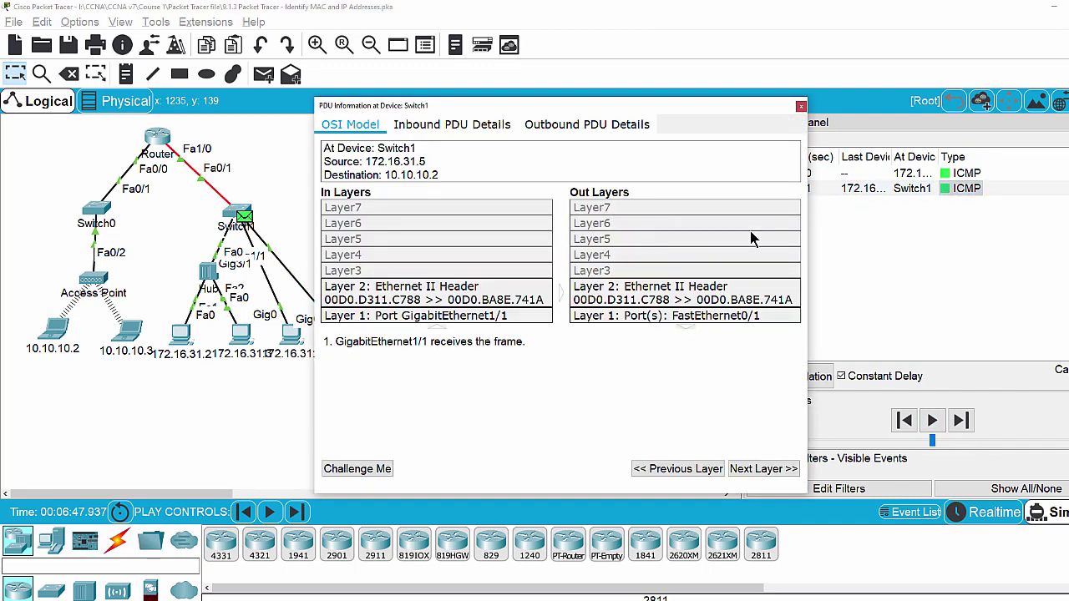
pyautogui.click(800, 111)
pyautogui.click(932, 420)
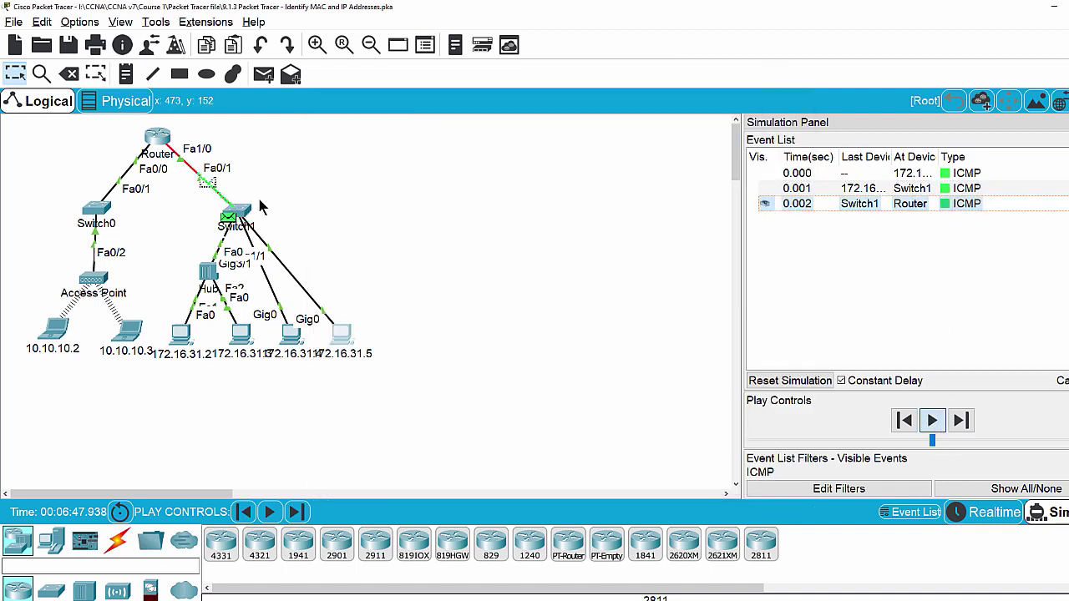
pyautogui.click(932, 422)
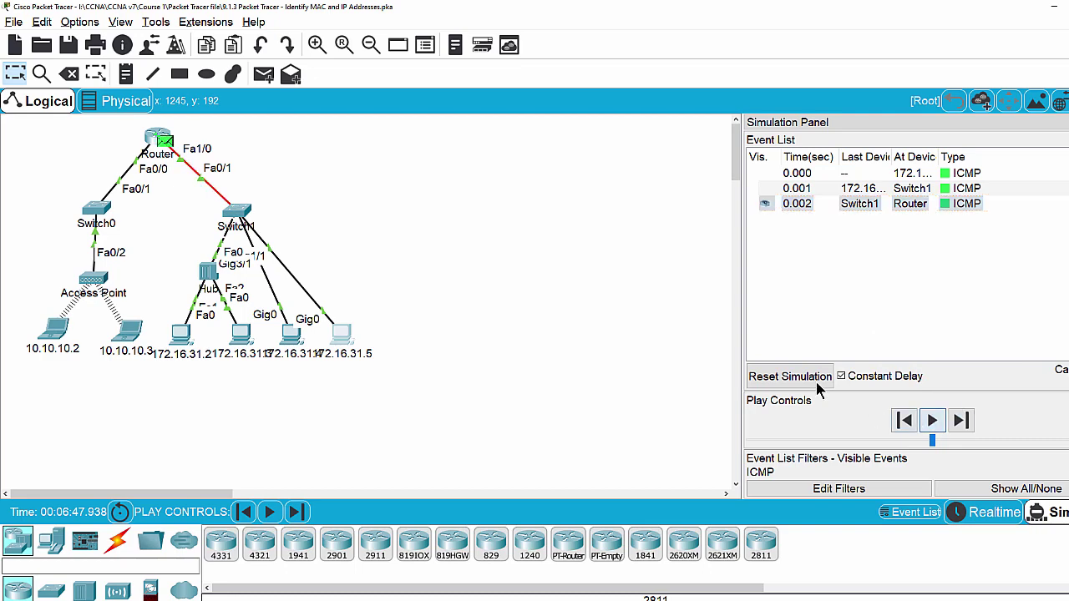
pyautogui.click(946, 205)
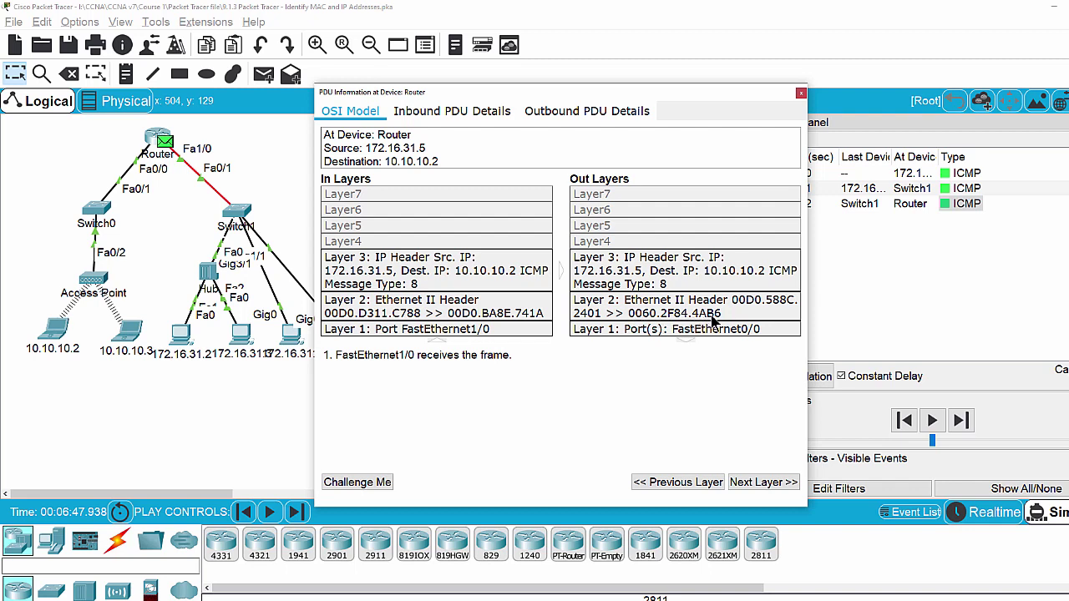
# Compare the Wireless0 MAC address of laptop 10.10.10.2 with the Router's outbound destination MAC, and close the device and PDU windows
pyautogui.click(59, 339)
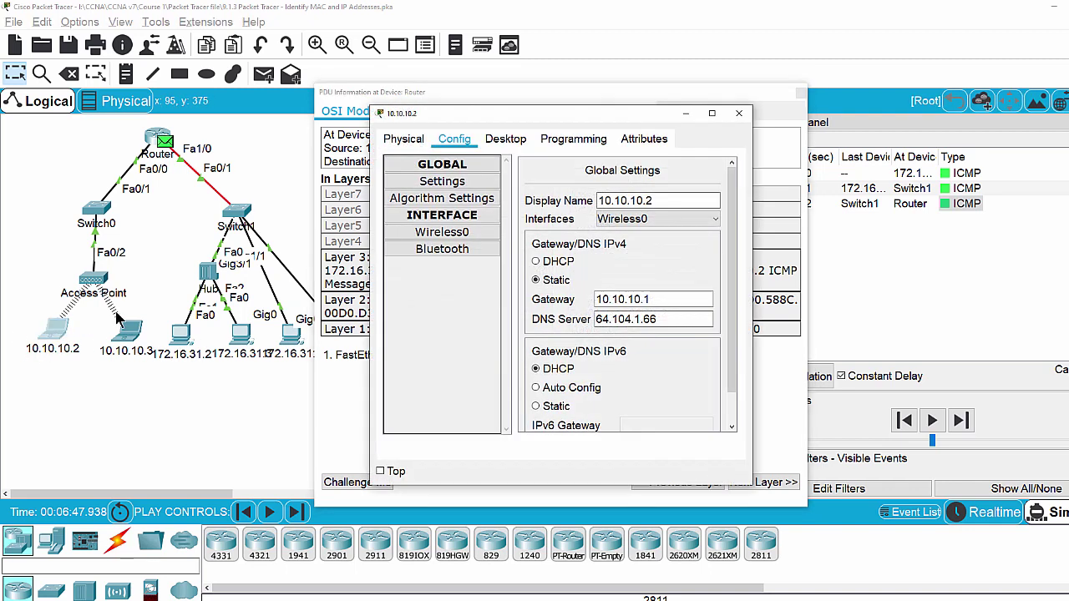
pyautogui.click(455, 232)
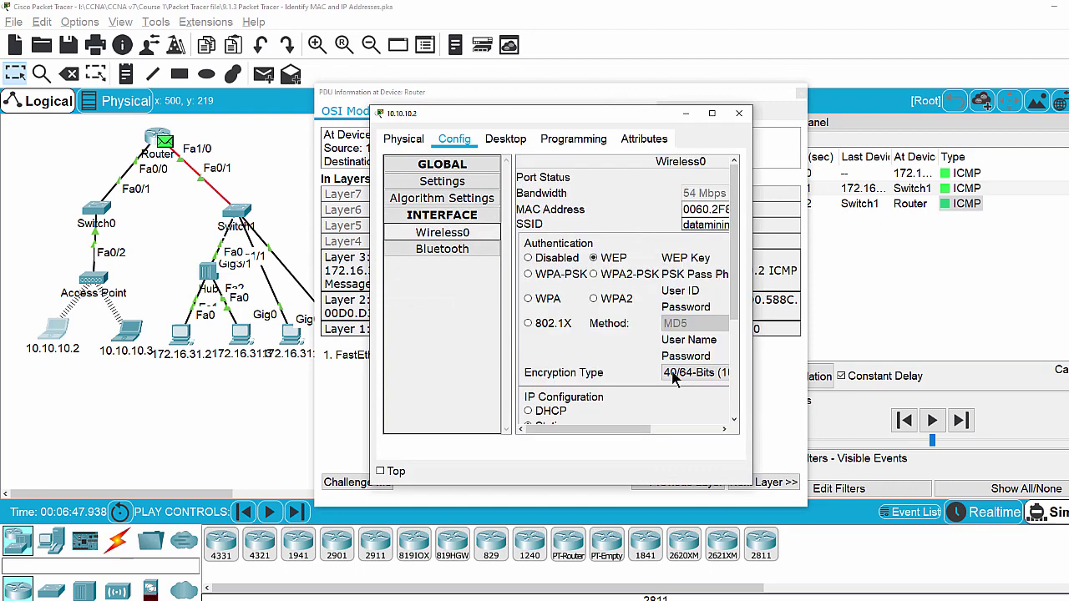
pyautogui.moveTo(752, 293); pyautogui.dragTo(909, 288)
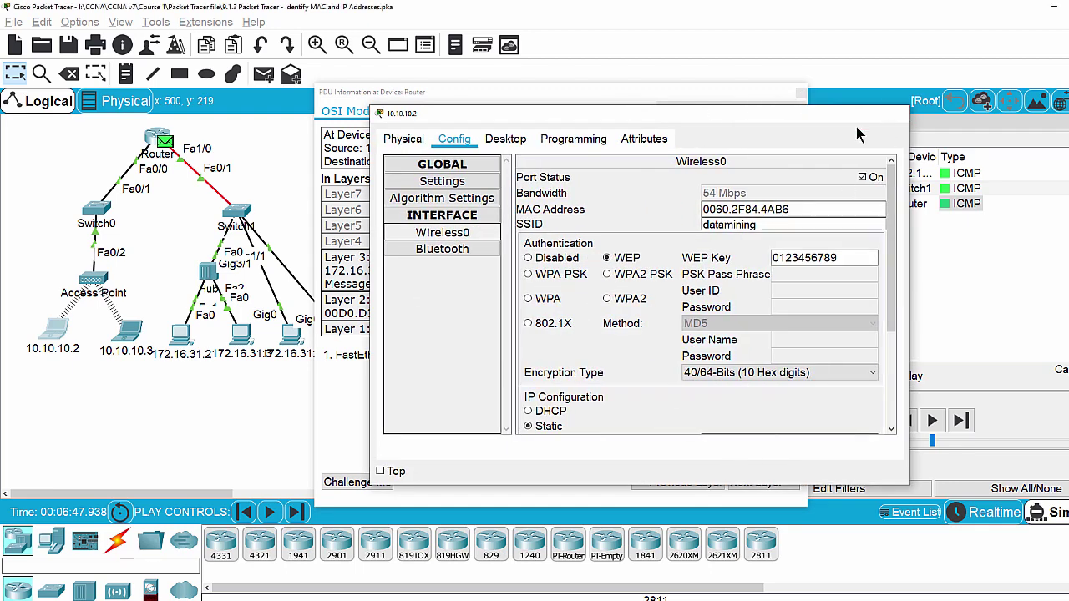
pyautogui.click(896, 113)
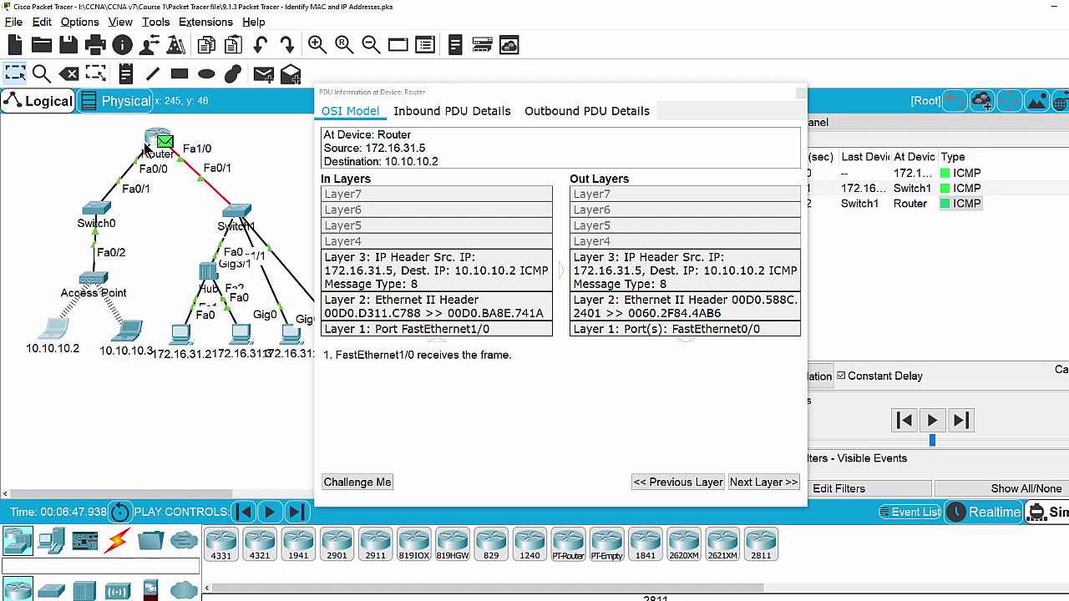
pyautogui.moveTo(149, 147)
pyautogui.click(801, 92)
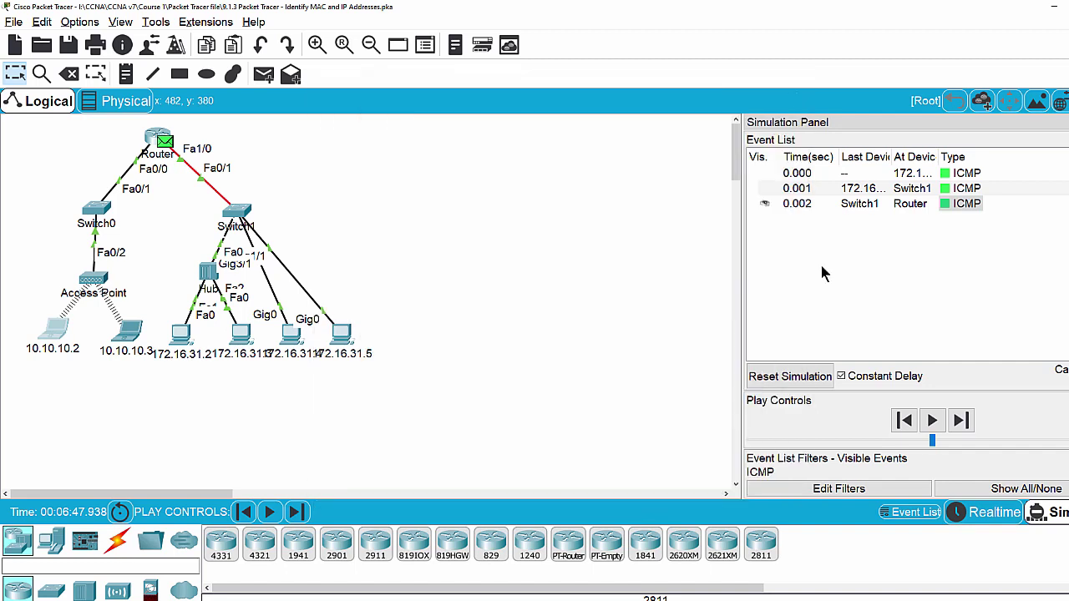
# Advance the ping through Switch0 and the Access Point, examining and closing the PDU information at each device
pyautogui.click(934, 422)
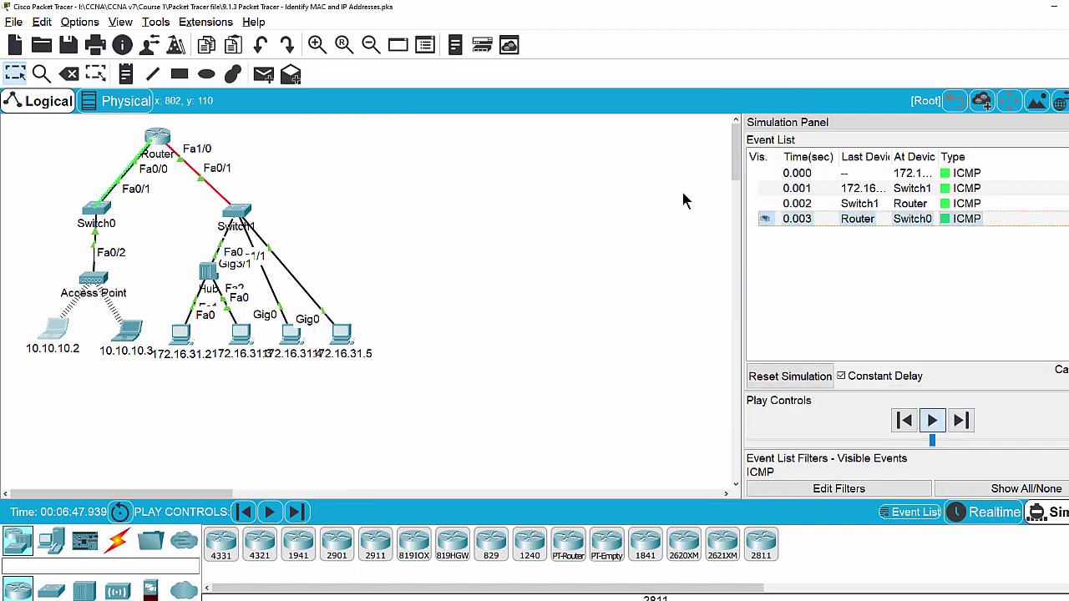
pyautogui.click(948, 221)
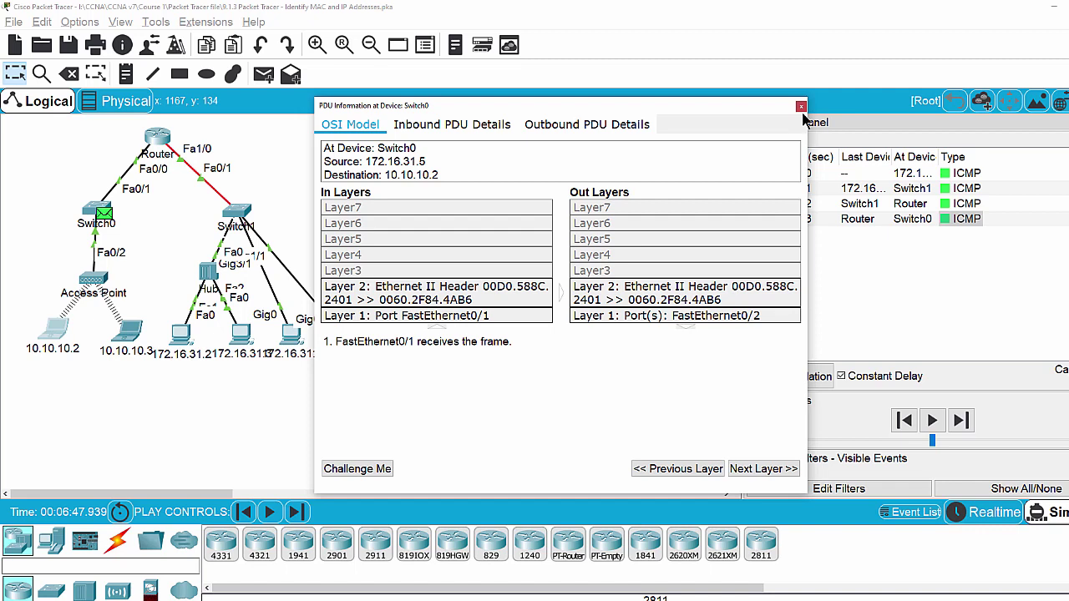
pyautogui.click(800, 107)
pyautogui.click(934, 423)
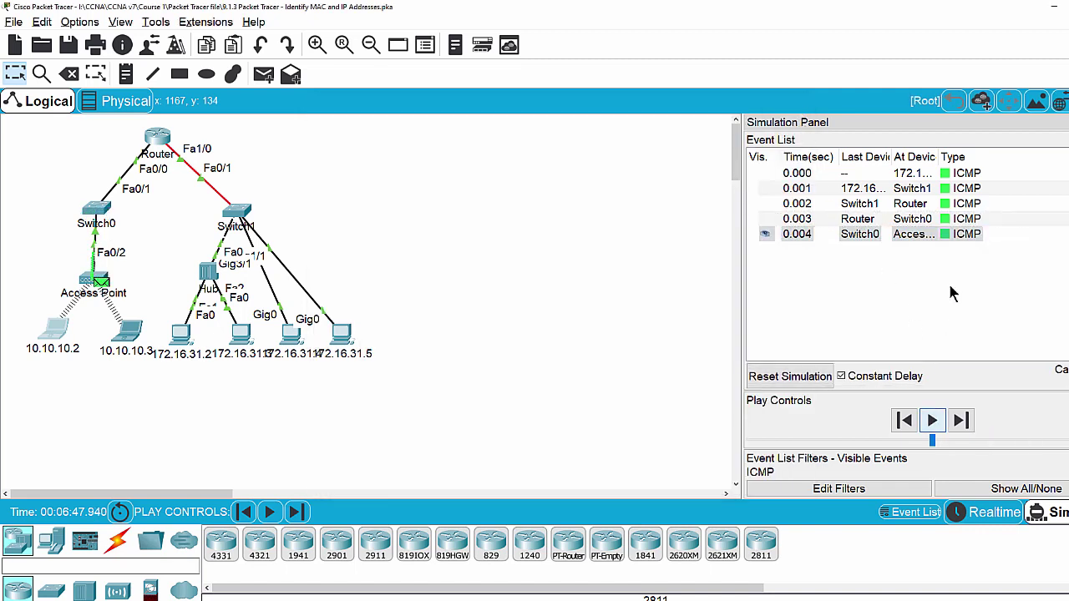
pyautogui.click(957, 236)
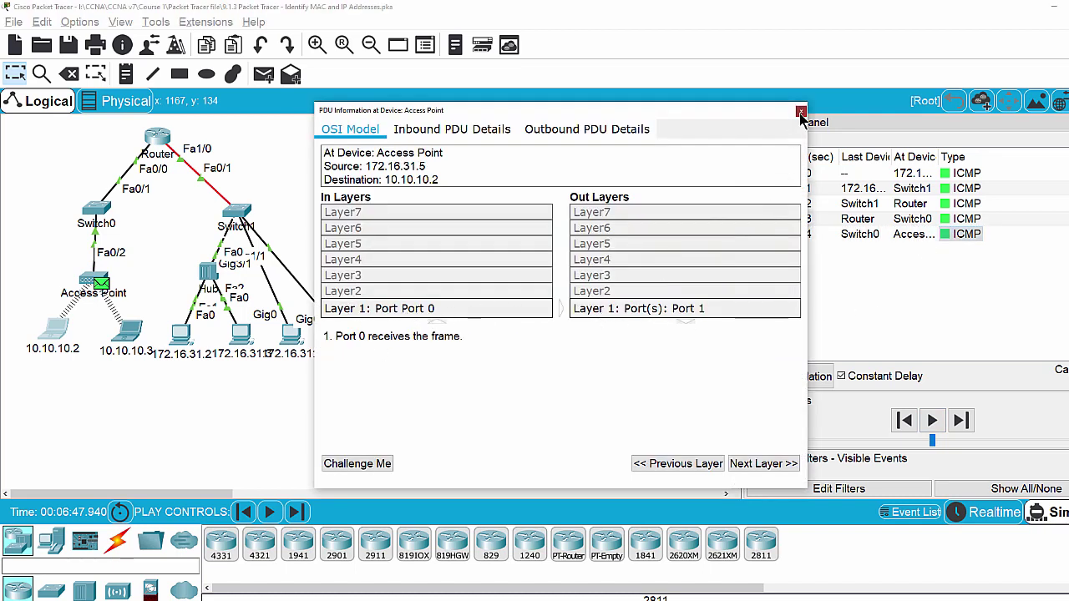
pyautogui.click(800, 112)
# Advance the ping to the wireless laptops, widen the At Device column, and examine the PDU information at 10.10.10.2
pyautogui.click(933, 421)
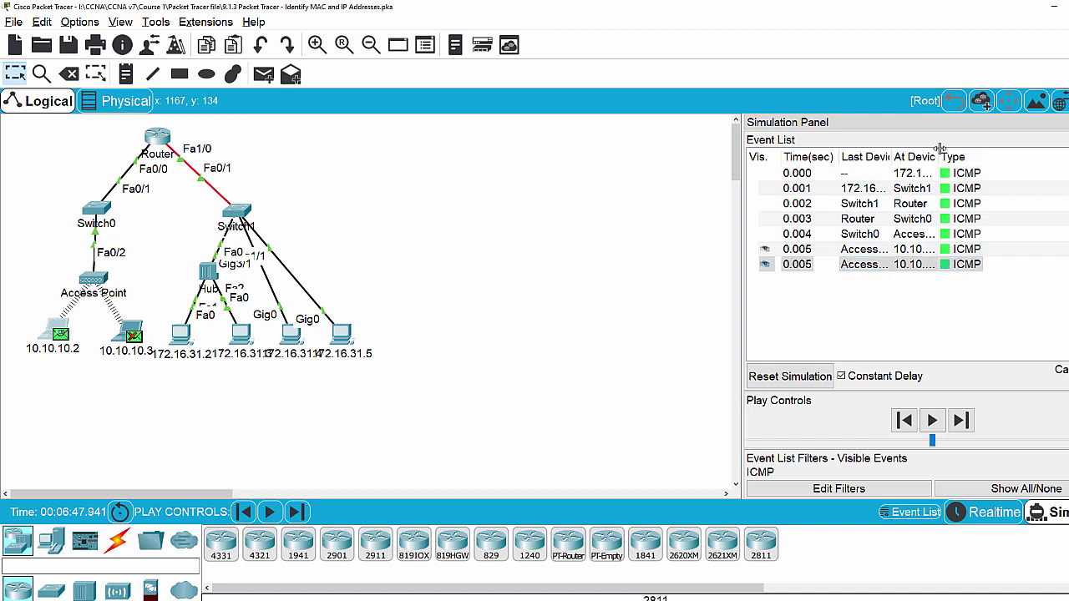
pyautogui.moveTo(942, 156); pyautogui.dragTo(987, 149)
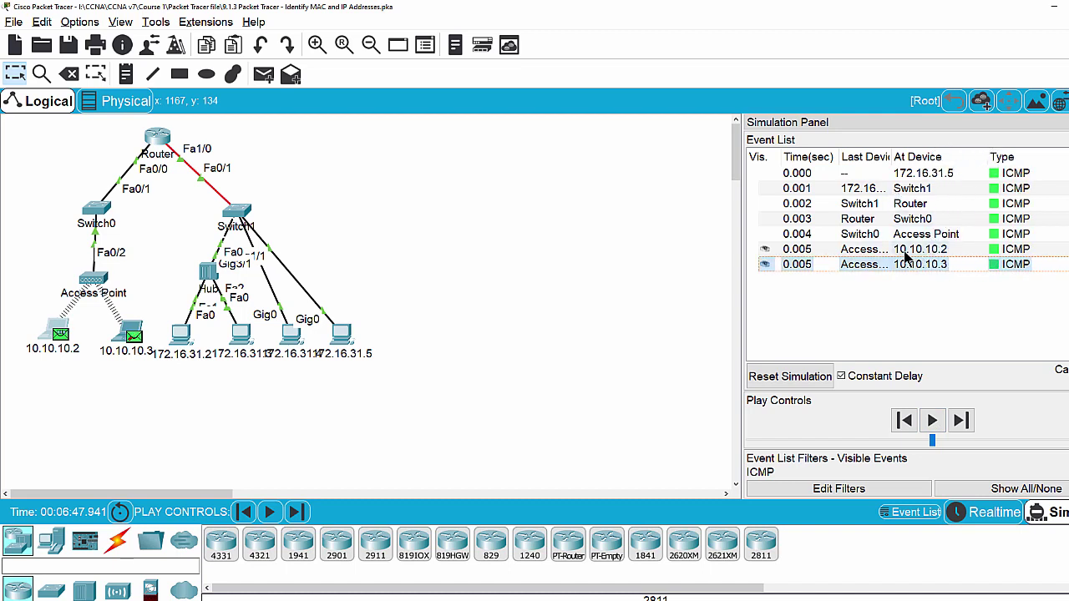
pyautogui.click(994, 249)
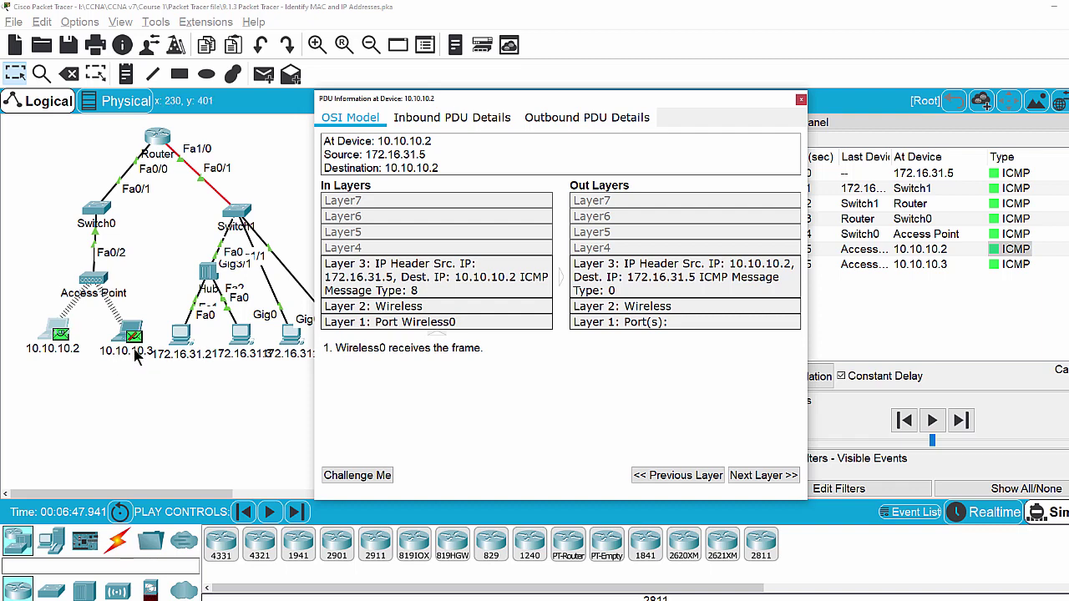
pyautogui.click(801, 100)
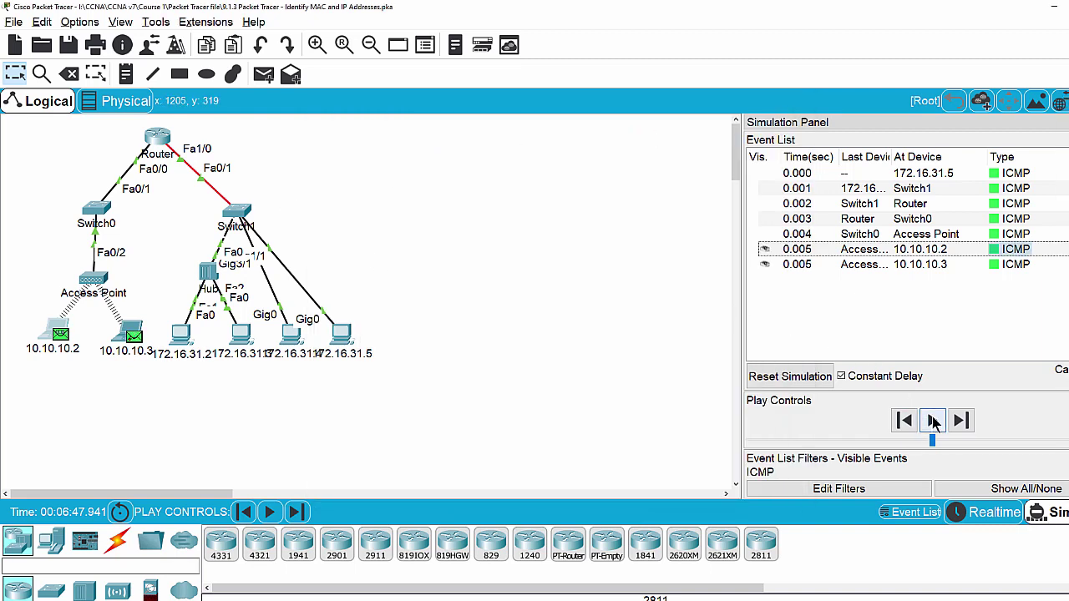
# Advance the ping reply from 10.10.10.2 through the Access Point and Switch0, examining and closing the PDU information at each device
pyautogui.click(933, 422)
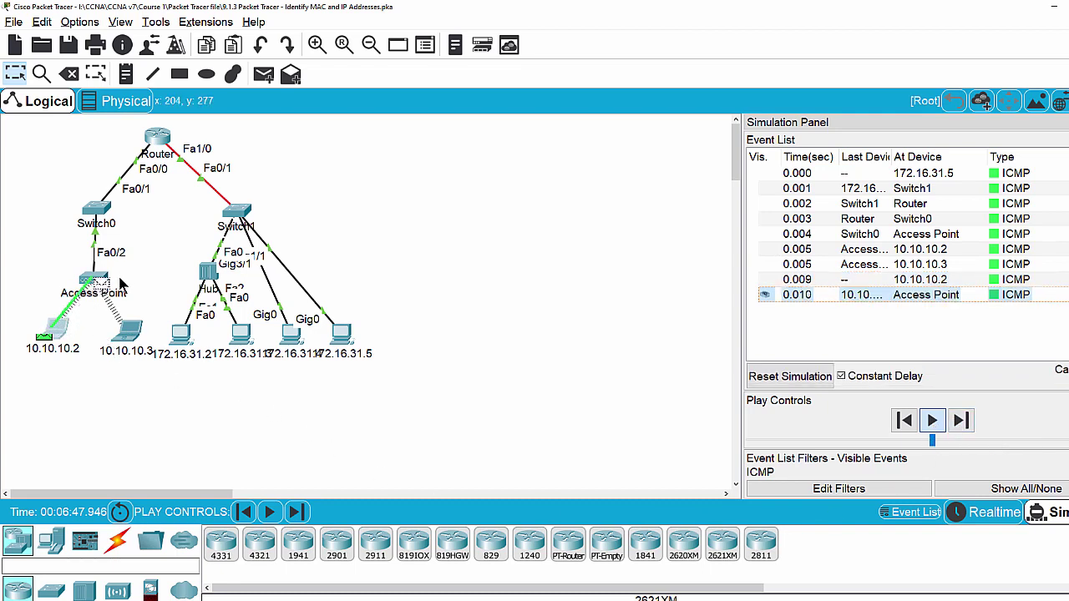
pyautogui.click(994, 297)
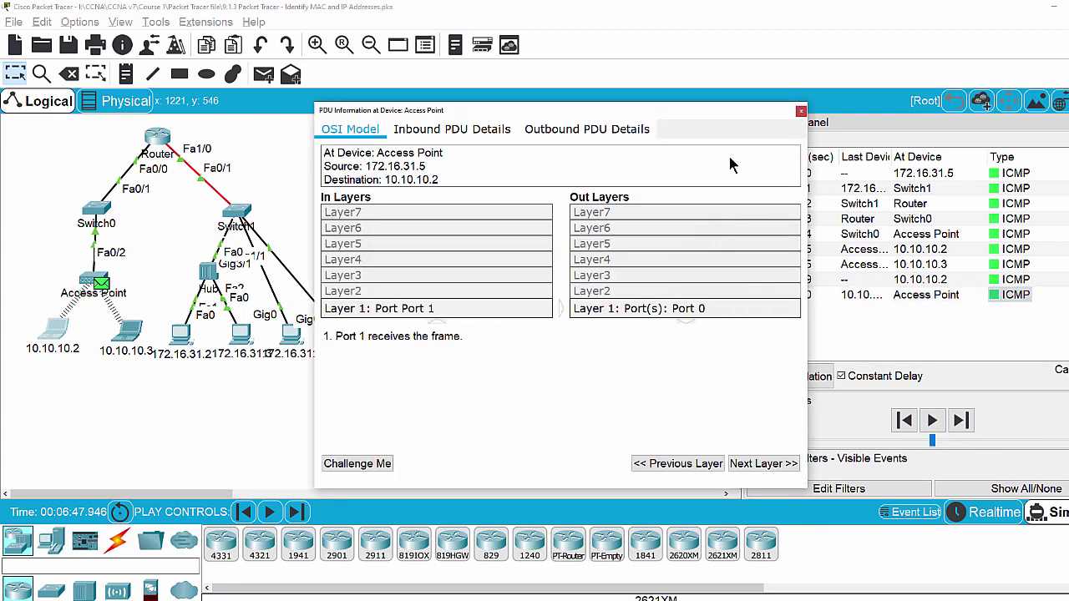
pyautogui.click(801, 111)
pyautogui.click(933, 422)
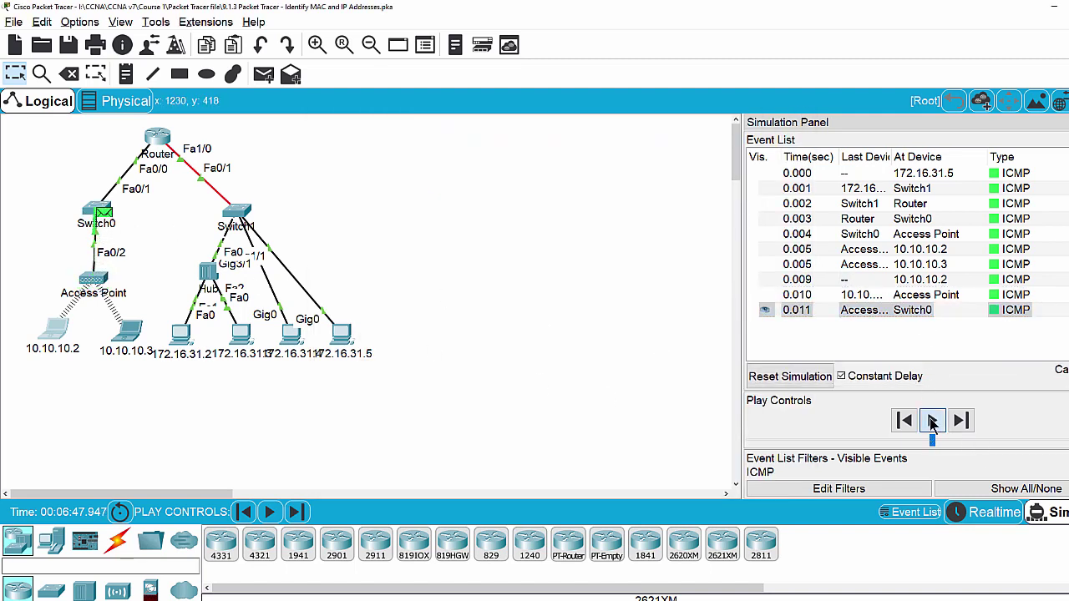
pyautogui.click(998, 314)
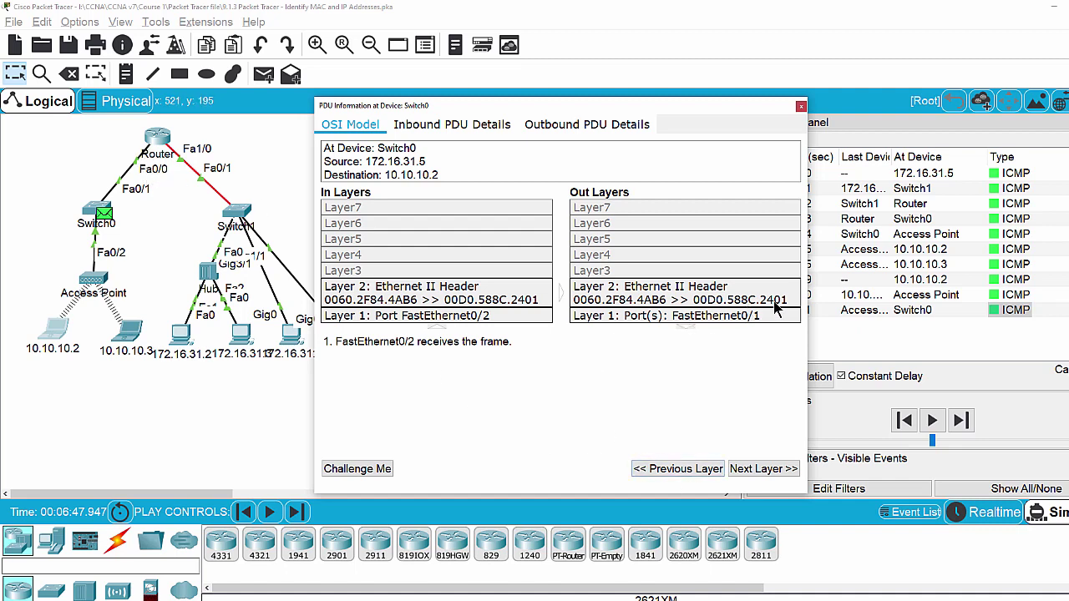
pyautogui.click(801, 106)
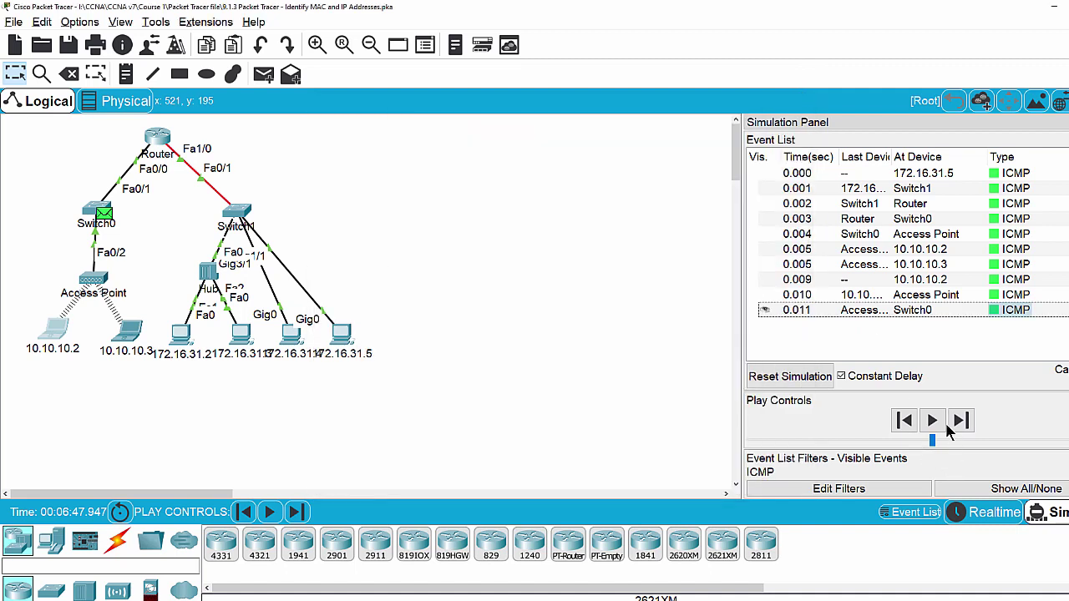
# Advance the ping reply to the Router, and check the PDU information of the 0.012 s event at the Access Point
pyautogui.click(959, 422)
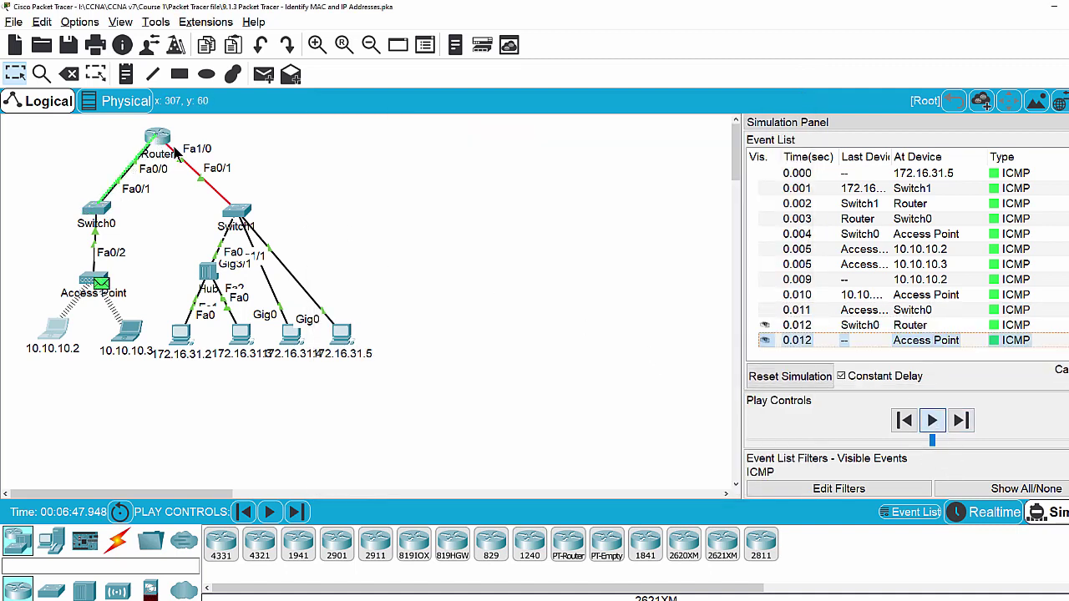
pyautogui.click(995, 342)
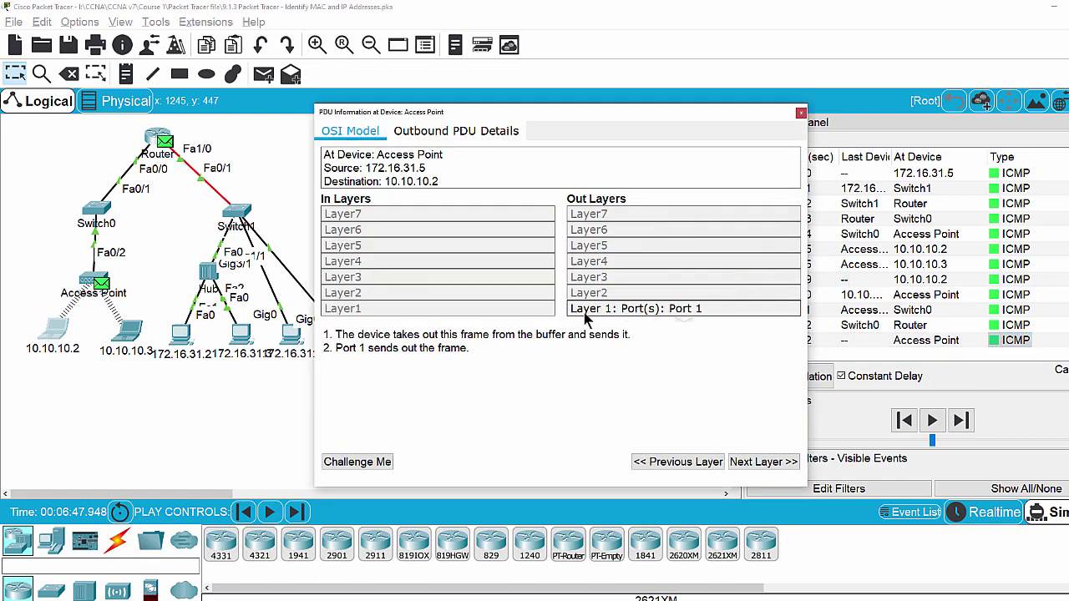
pyautogui.click(800, 112)
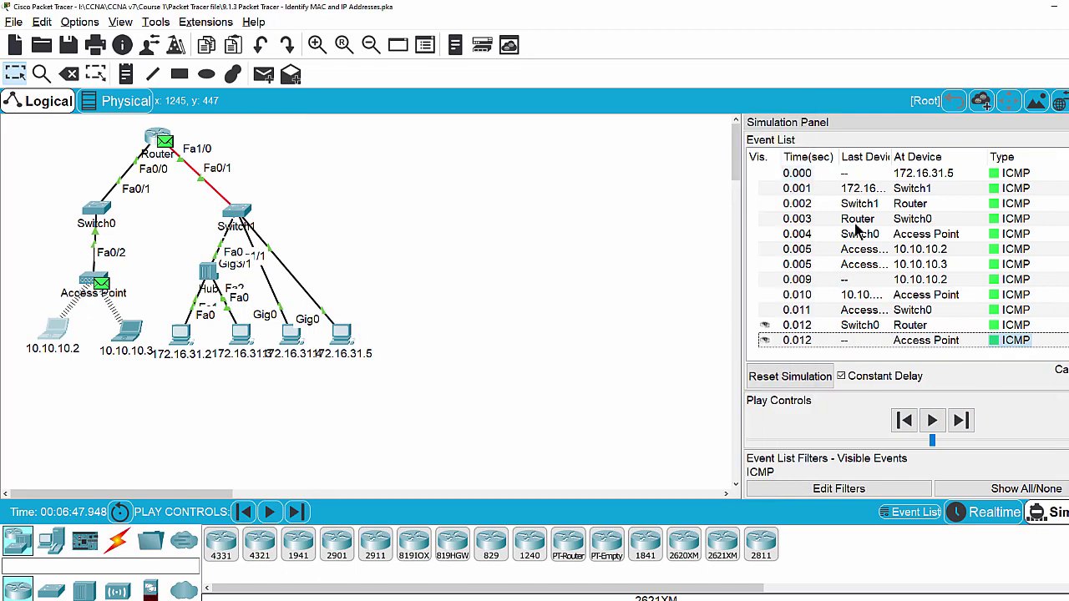
# Advance the ping reply from the Router to Switch1 and examine the PDU information at Switch1 beside the topology
pyautogui.click(933, 422)
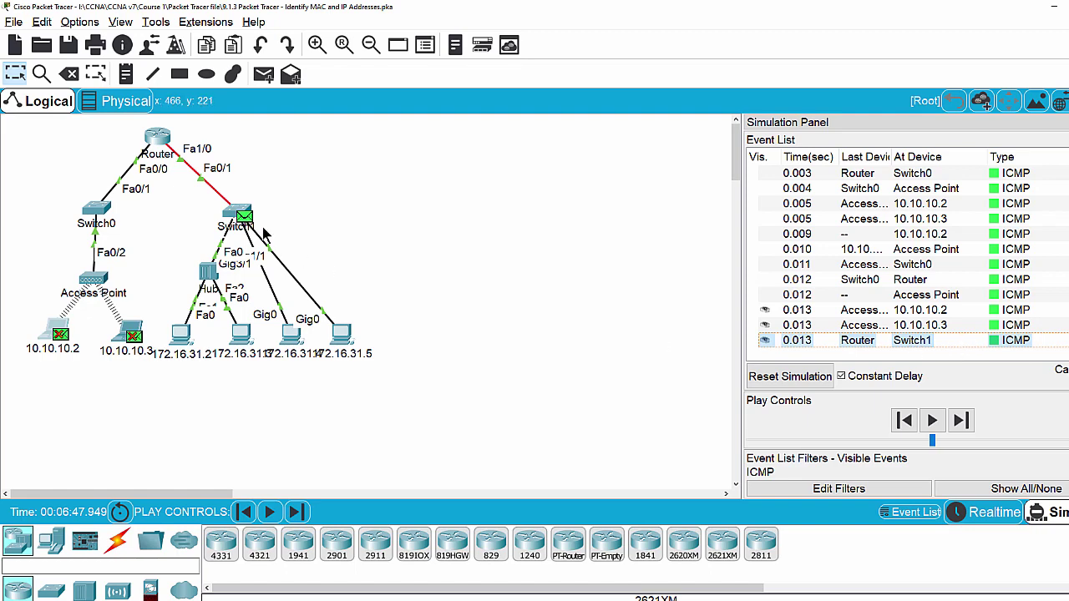
pyautogui.click(996, 342)
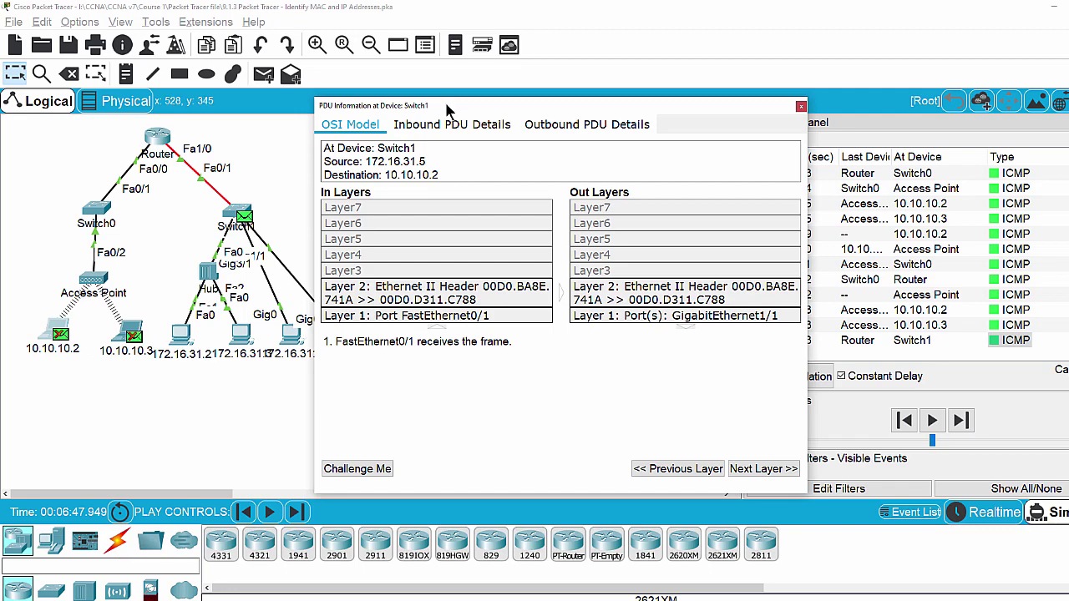
pyautogui.moveTo(451, 109); pyautogui.dragTo(573, 103)
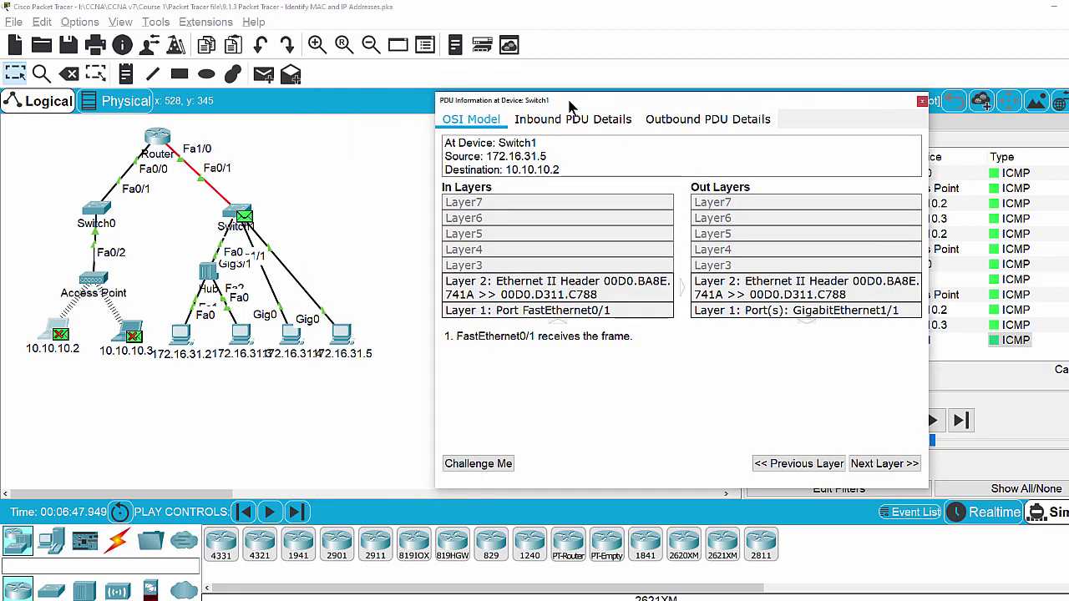
# Compare the GigabitEthernet0 MAC address of PC 172.16.31.5 with the Switch1 PDU, close both windows, and advance the reply to 172.16.31.5
pyautogui.click(339, 339)
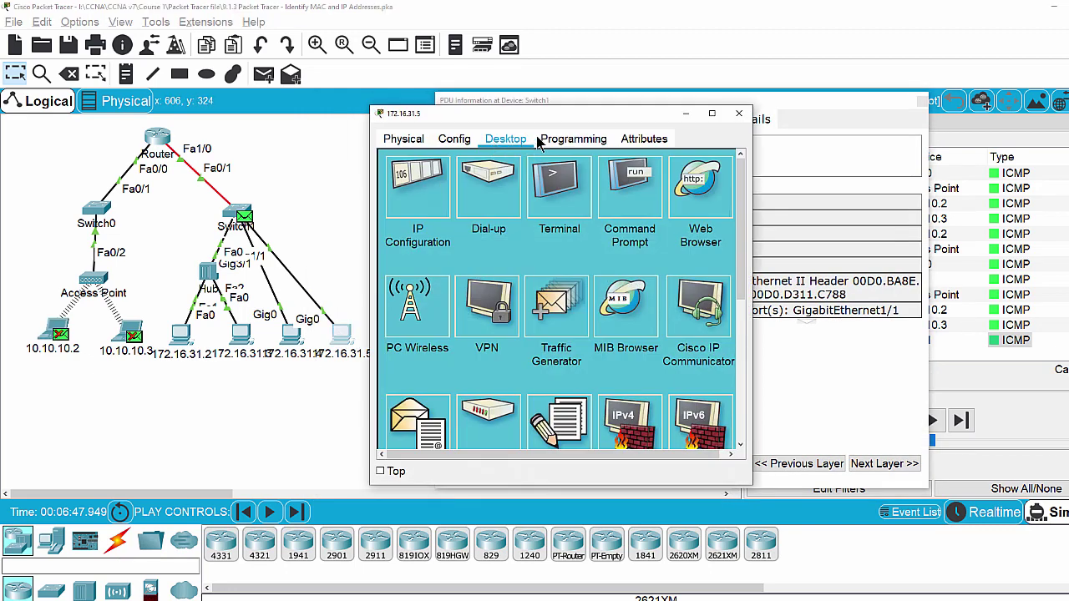
pyautogui.click(462, 142)
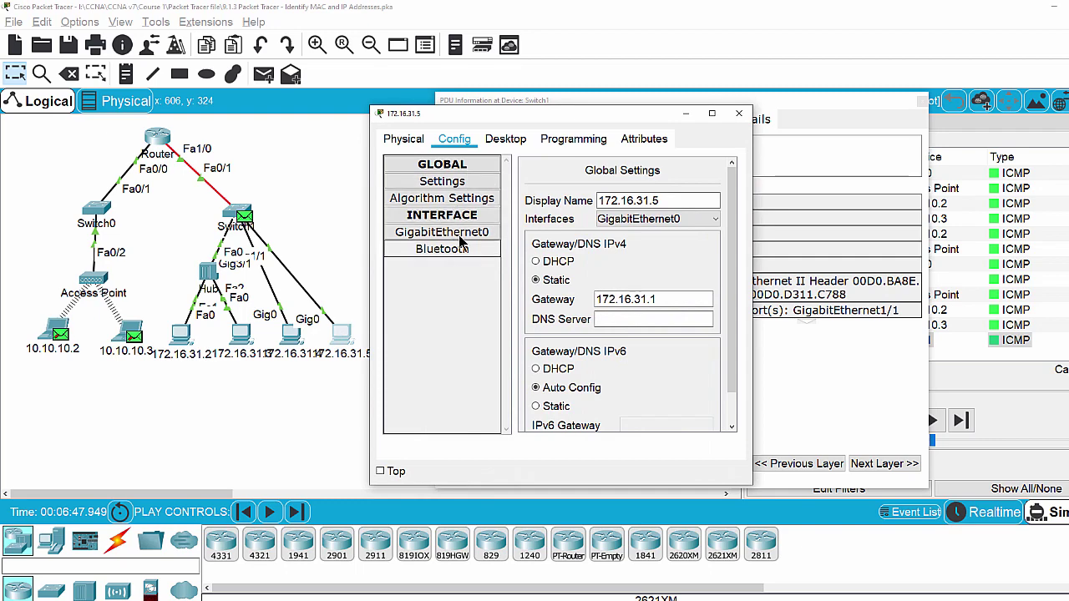
pyautogui.click(460, 235)
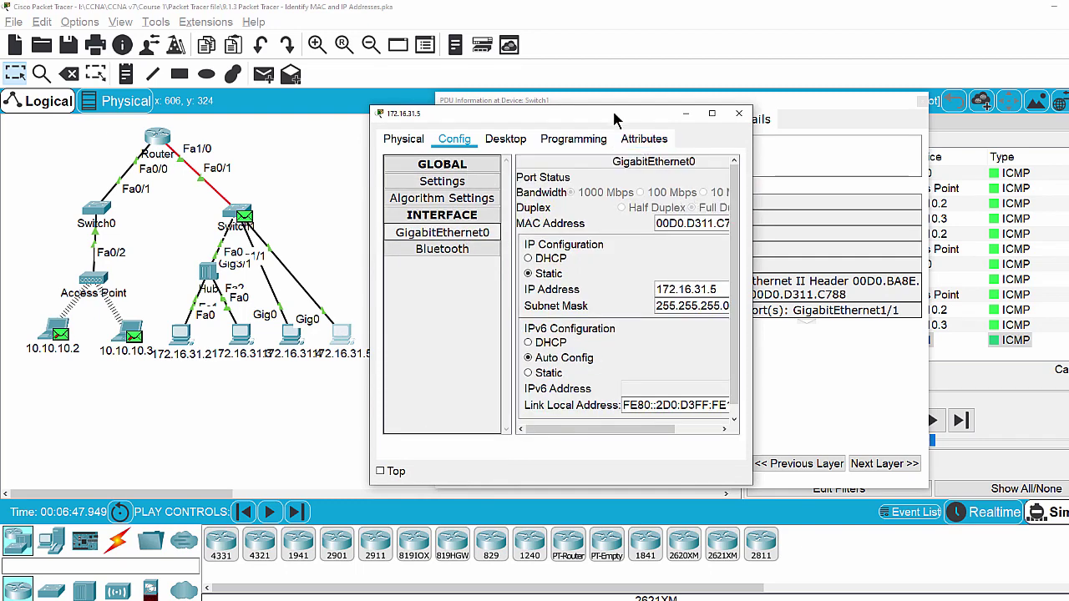
pyautogui.moveTo(611, 121); pyautogui.dragTo(358, 121)
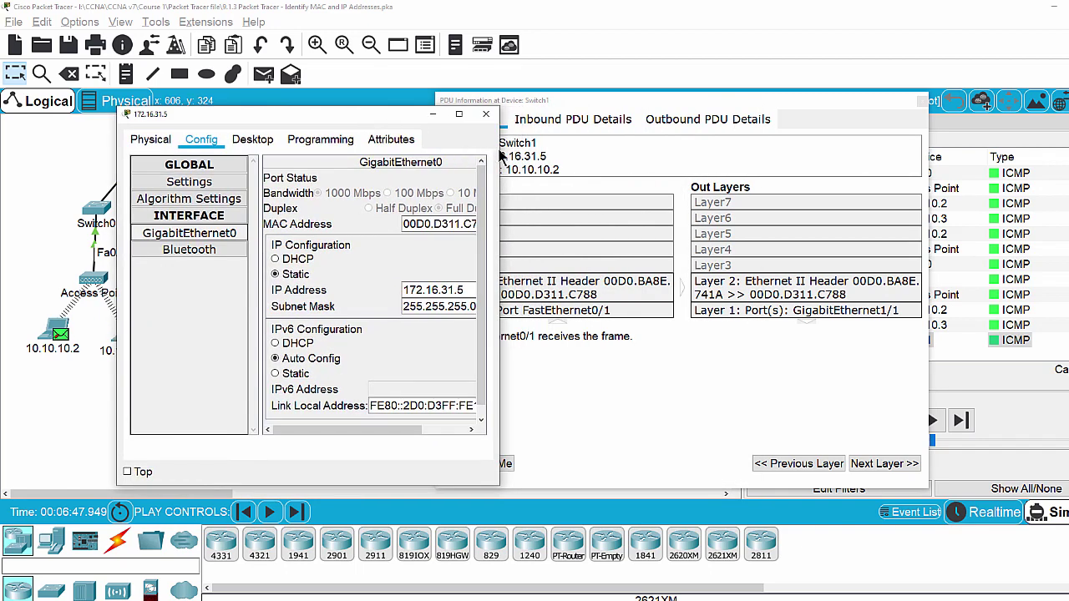
pyautogui.moveTo(500, 150); pyautogui.dragTo(599, 153)
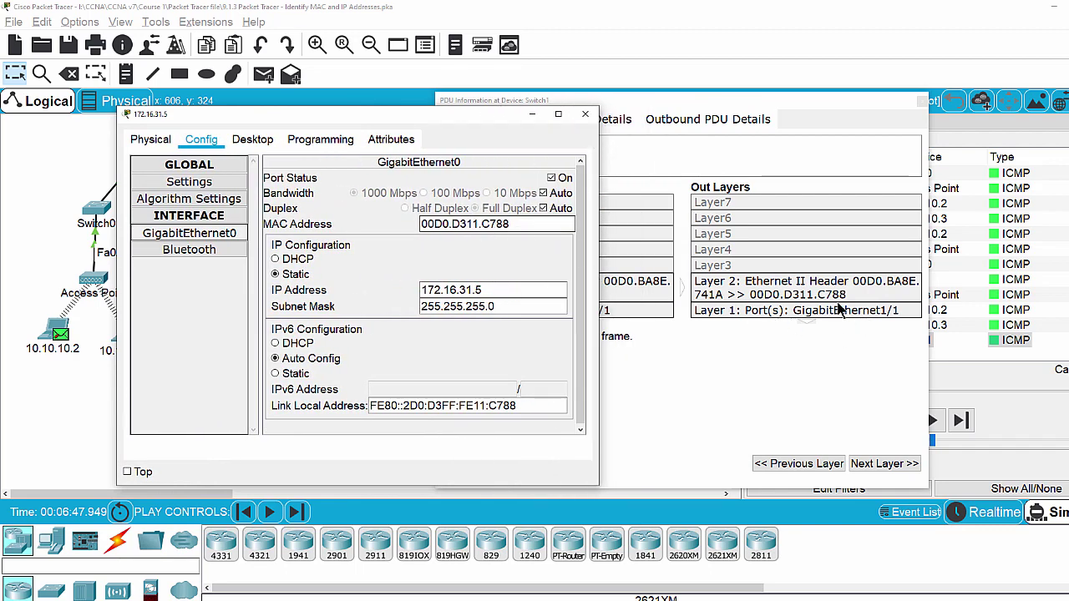
pyautogui.click(585, 114)
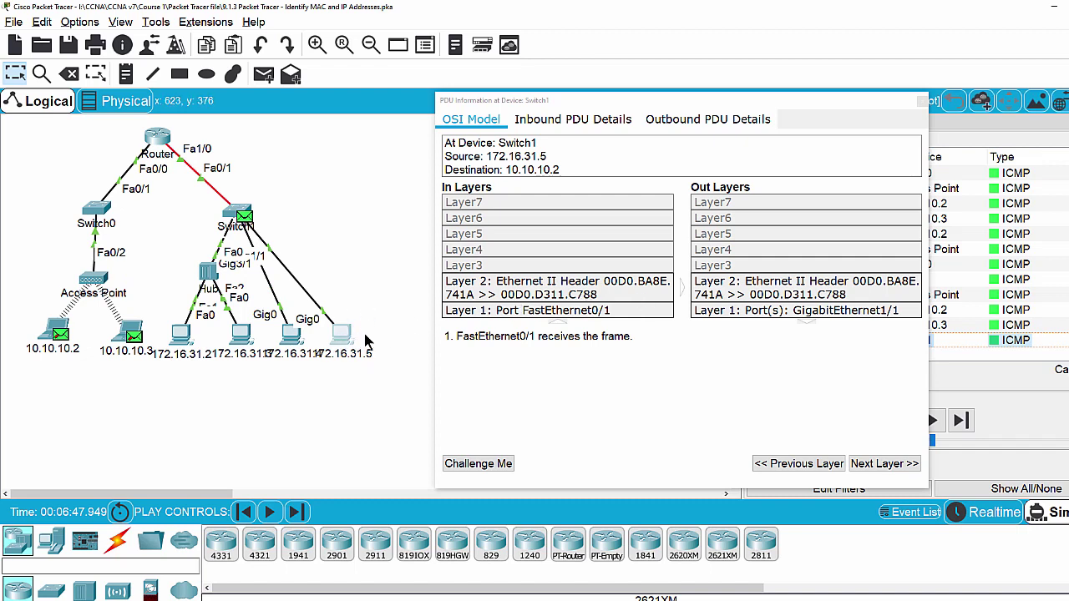
pyautogui.click(923, 101)
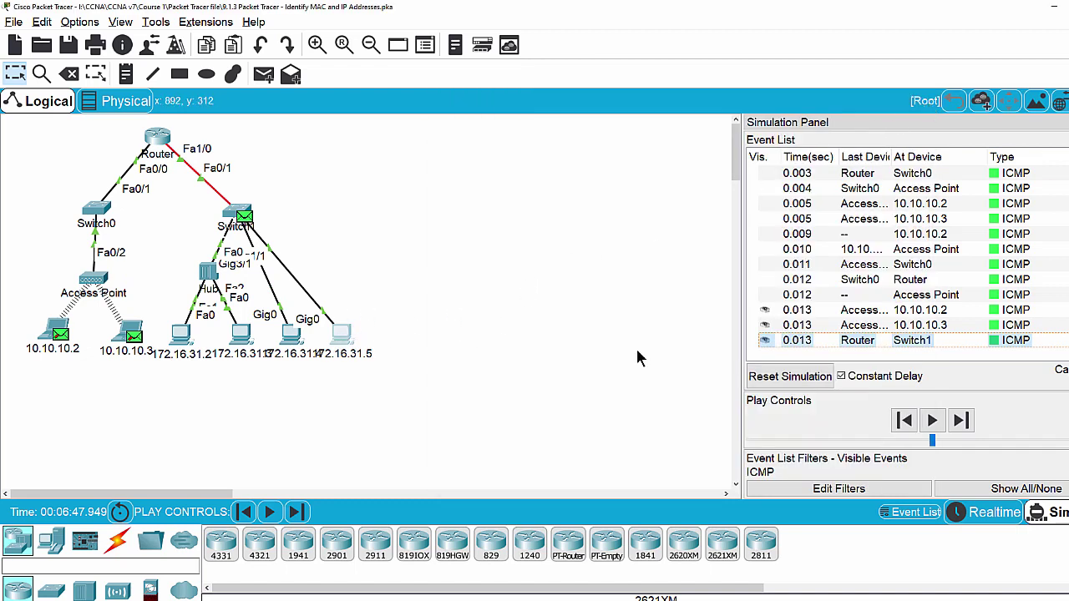
pyautogui.click(933, 421)
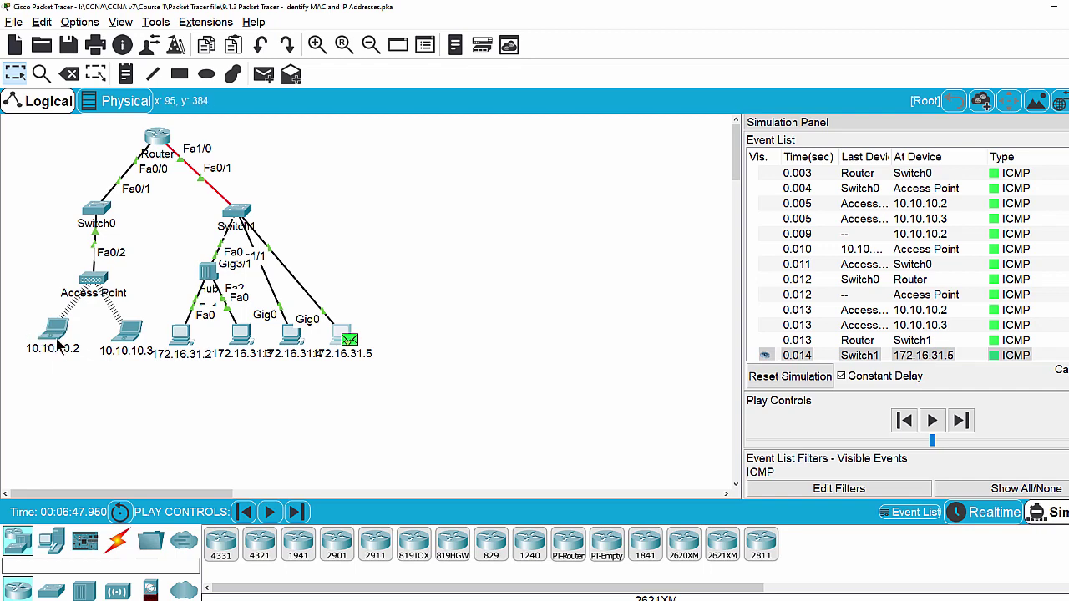
# Bring up the activity instructions and read through the Reflection Questions about media, Hub, Access Point, MAC and IPv4 addressing, up to question 20
pyautogui.hotkey('alt', 'Tab')
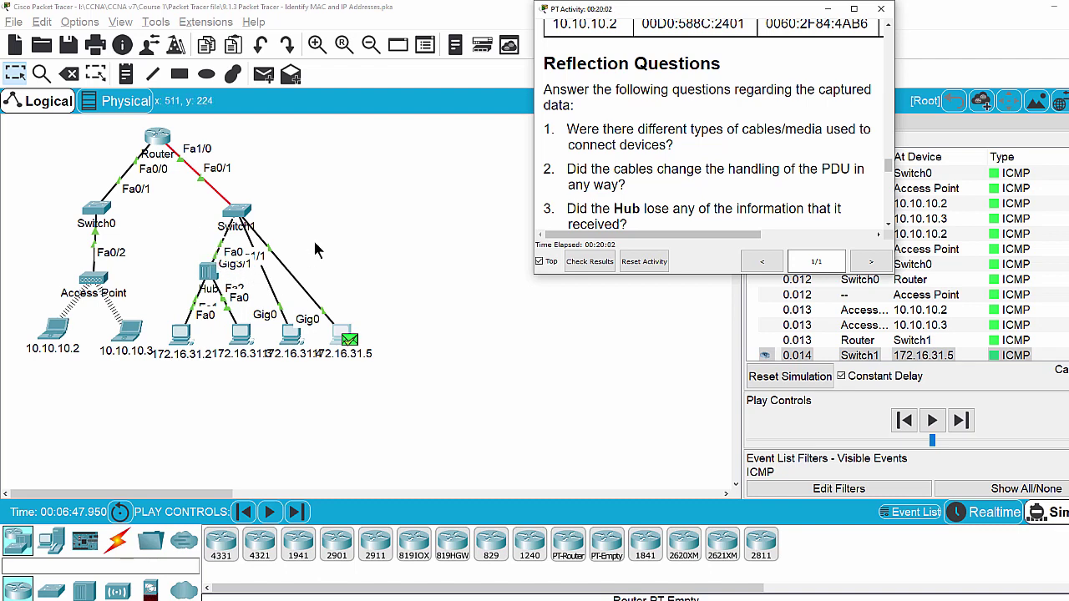
pyautogui.scroll(-1, 631, 150)
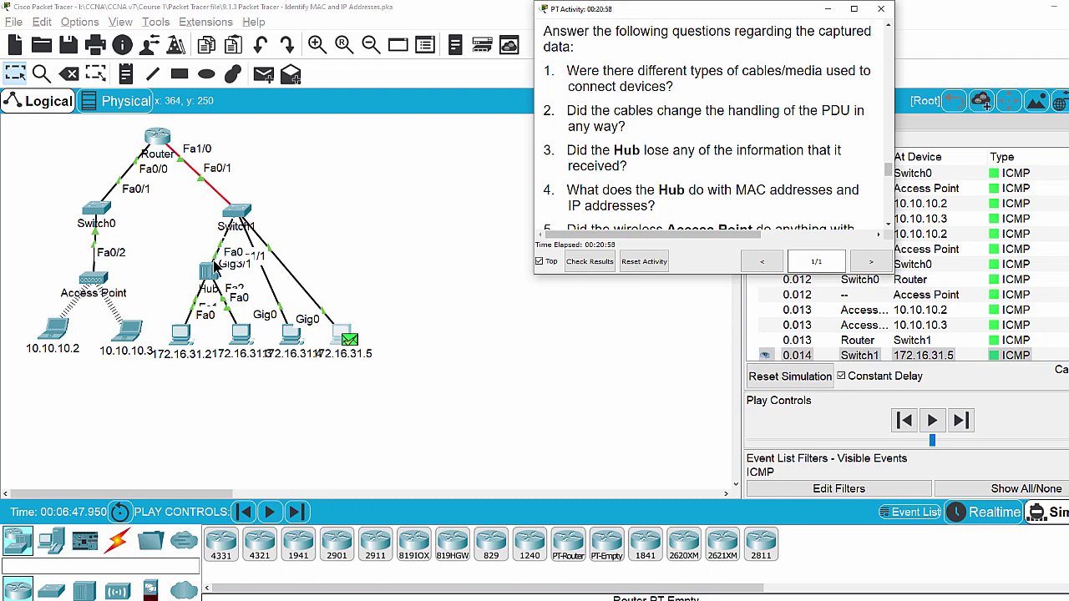
pyautogui.scroll(-1, 705, 186)
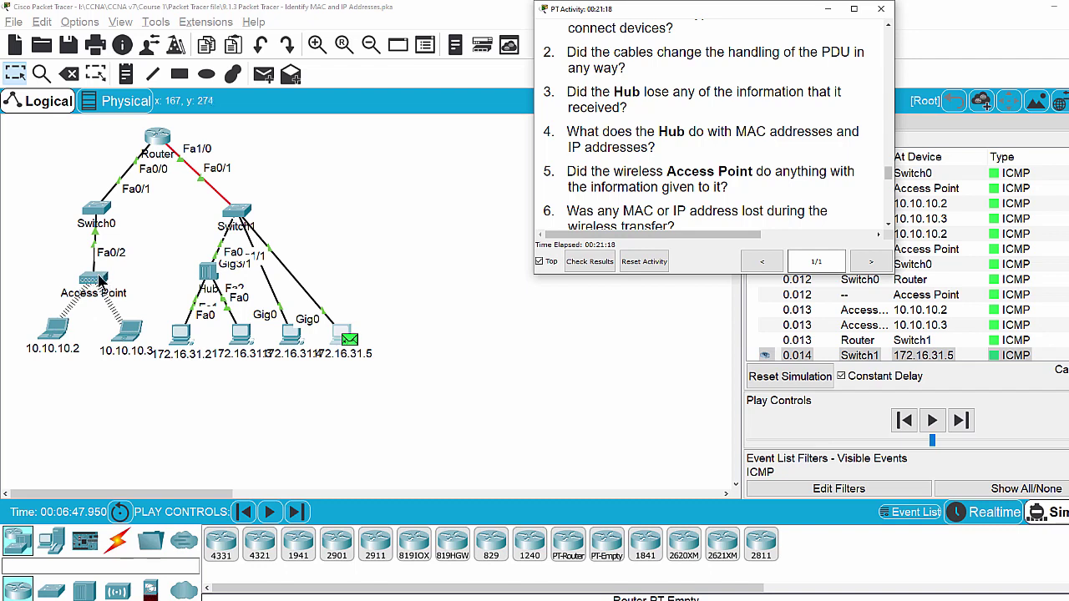
pyautogui.scroll(-2, 738, 171)
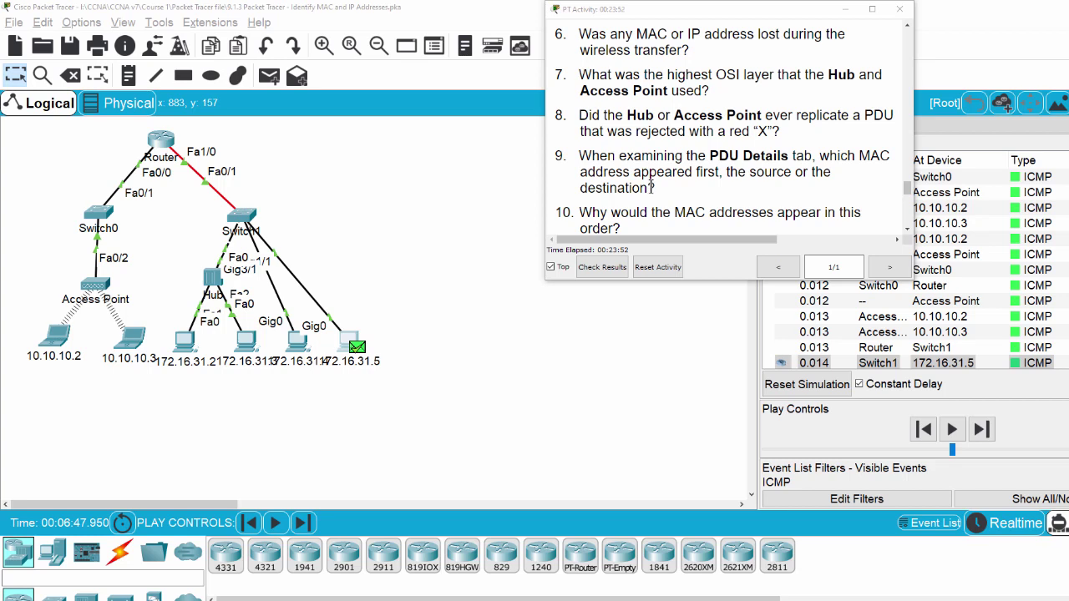
pyautogui.scroll(-1, 652, 187)
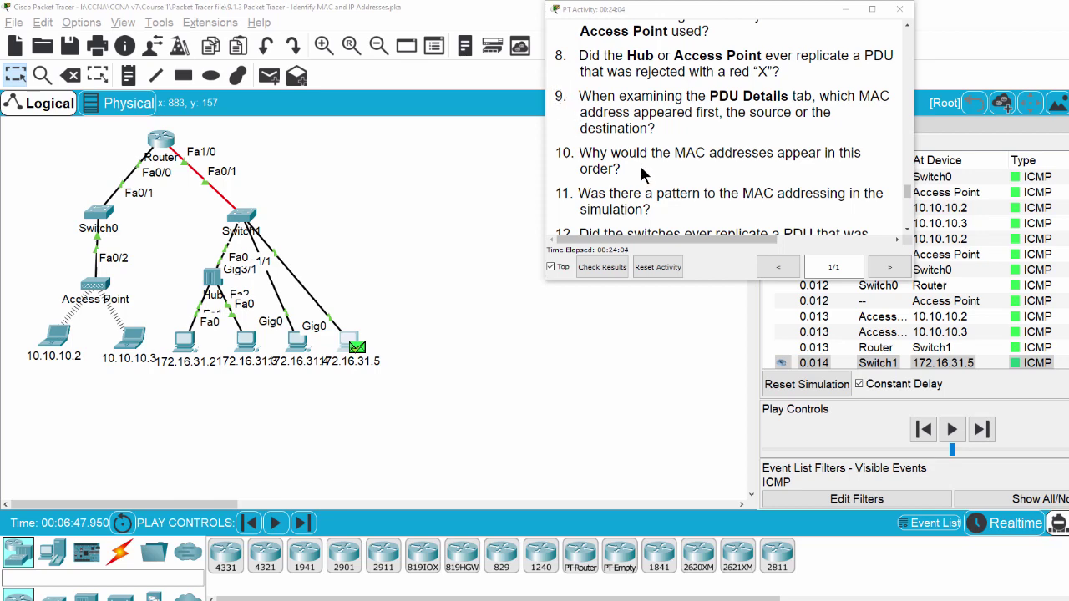
pyautogui.scroll(-1, 643, 174)
pyautogui.scroll(-1, 598, 134)
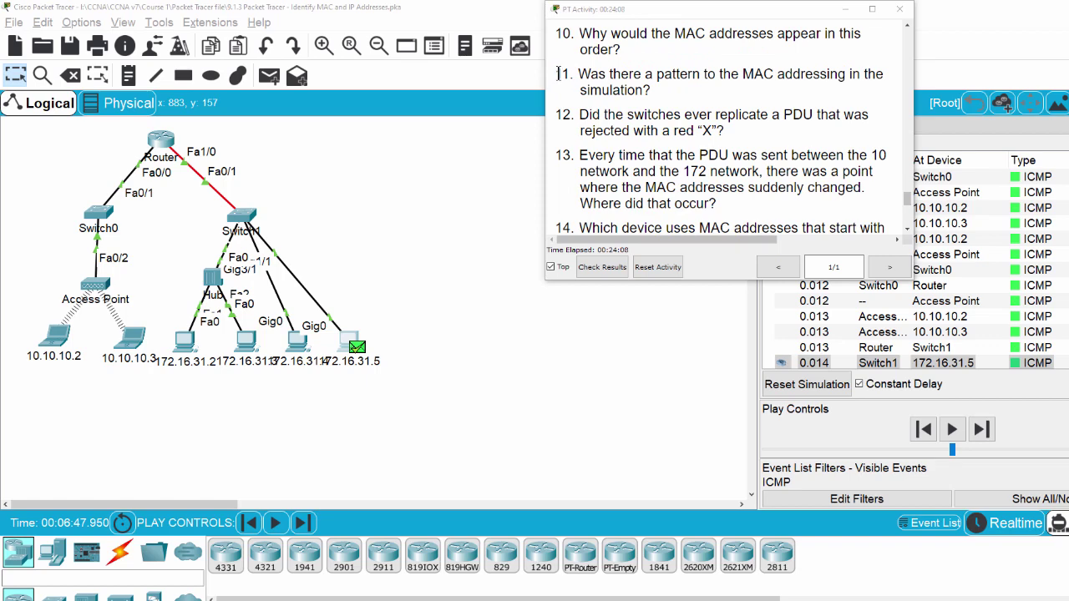
pyautogui.scroll(-5, 562, 126)
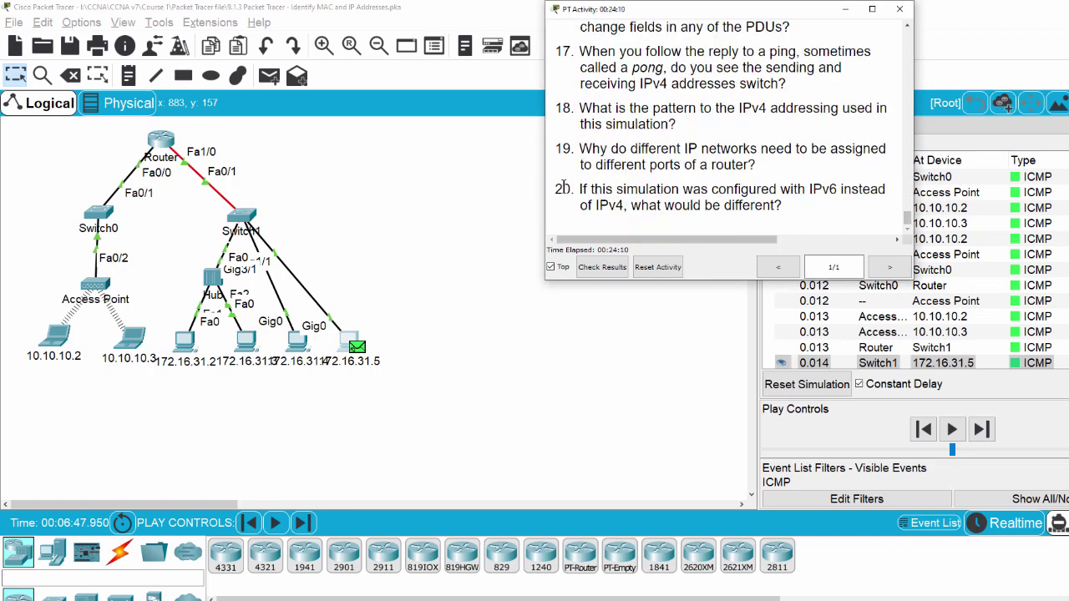
pyautogui.scroll(5, 564, 188)
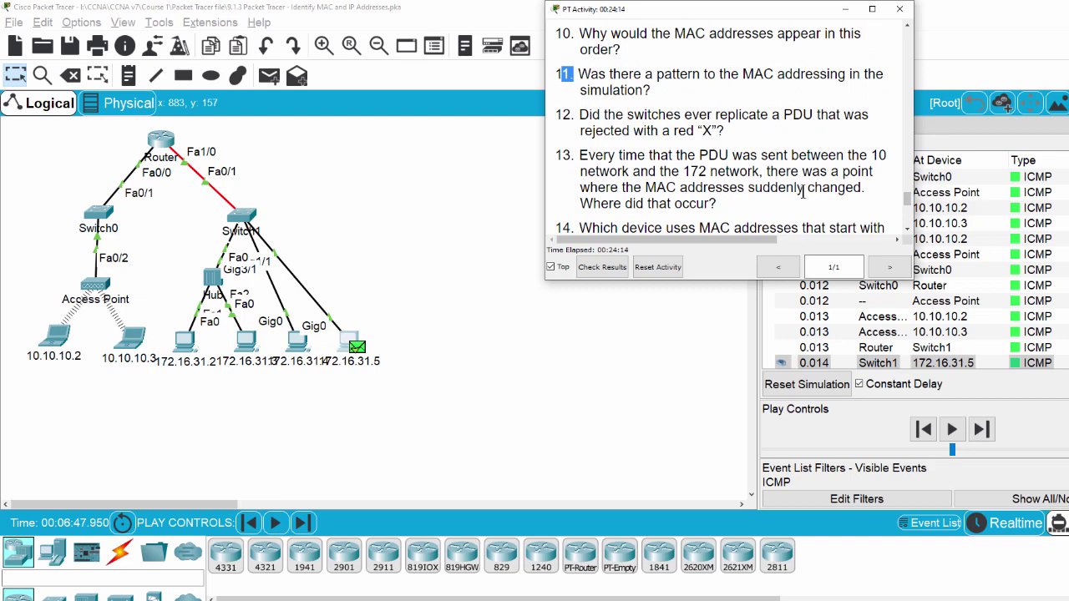
pyautogui.scroll(-5, 723, 154)
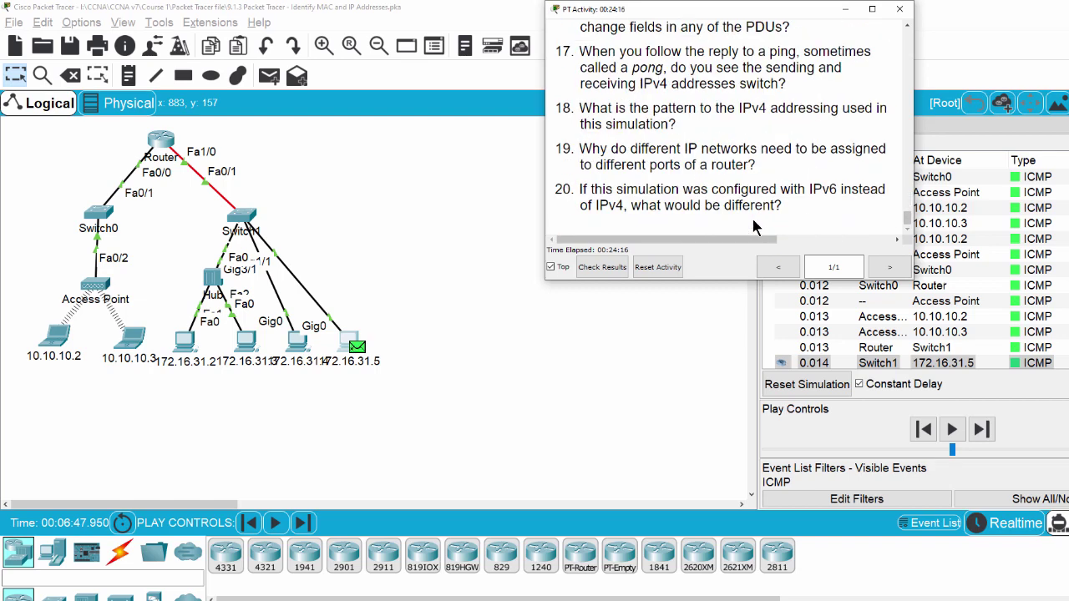